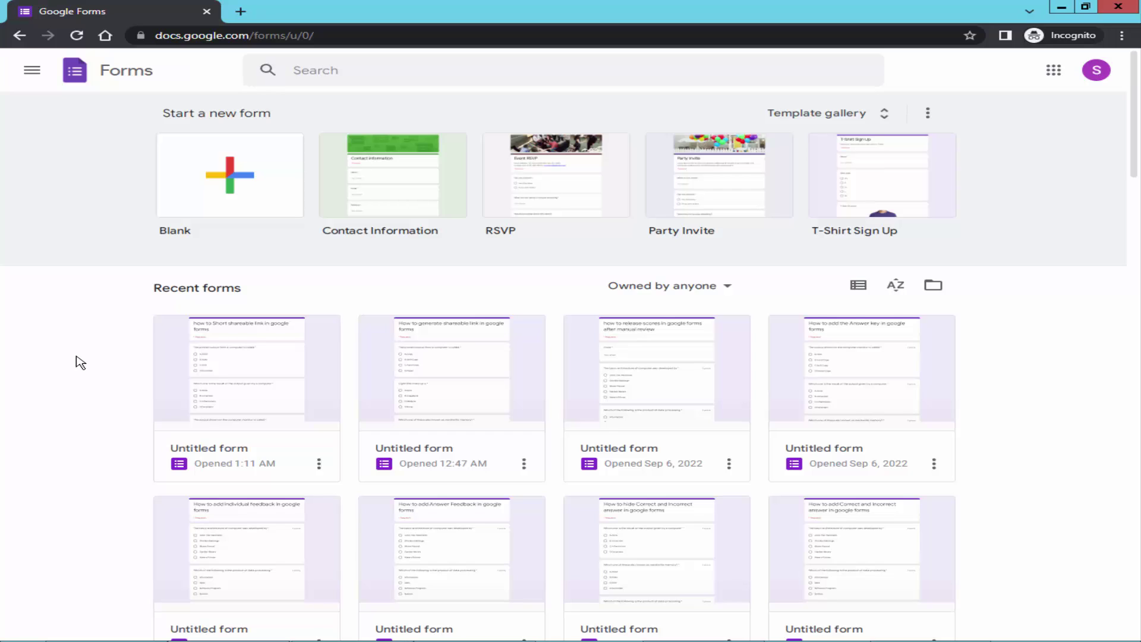
Create a blank form and title it "How to transfer google forms ownership from One Account to Another", copied from the question file in Notepad.
left_click(240, 182)
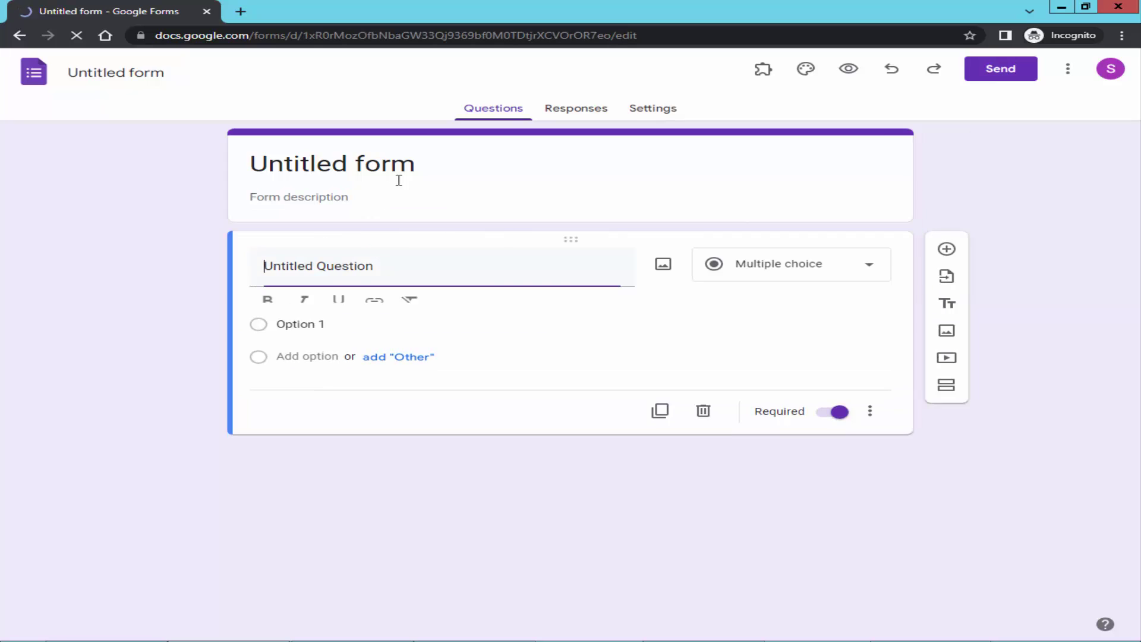
left_click(445, 169)
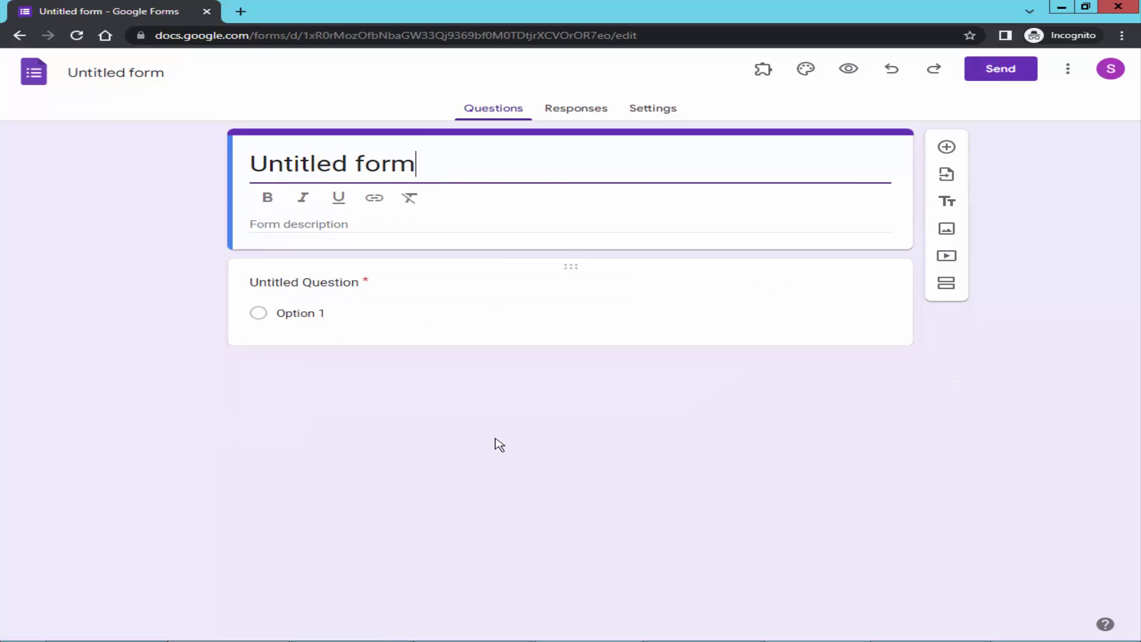
key("alt+Tab")
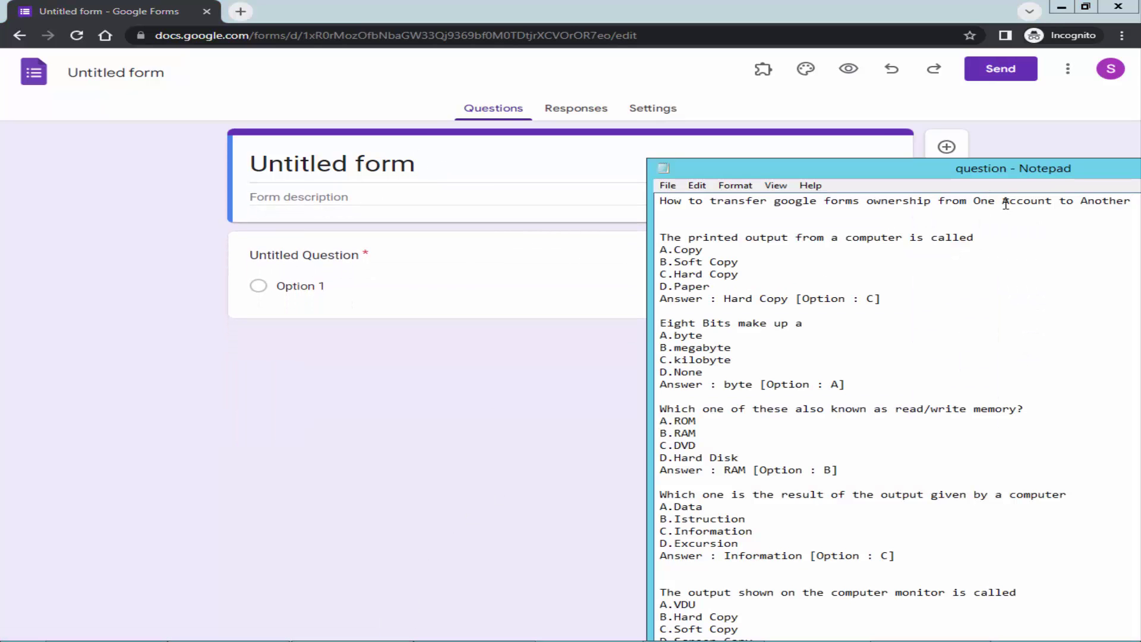
left_click_drag(1137, 197, 629, 199)
key("ctrl+c")
left_click(533, 180)
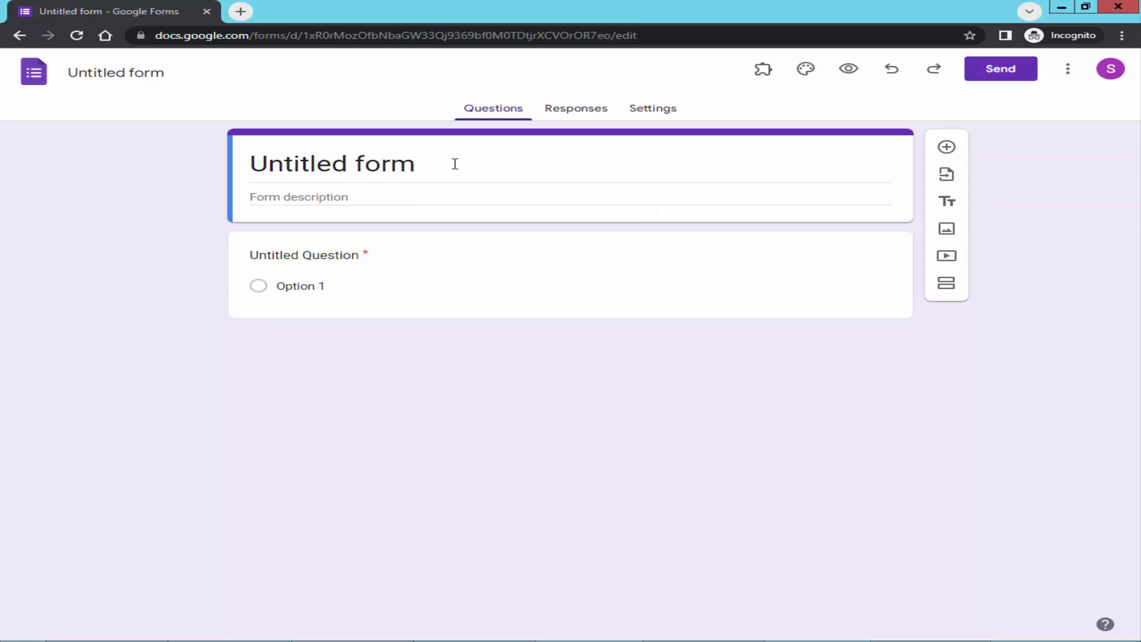
key("ctrl+a")
key("ctrl+v")
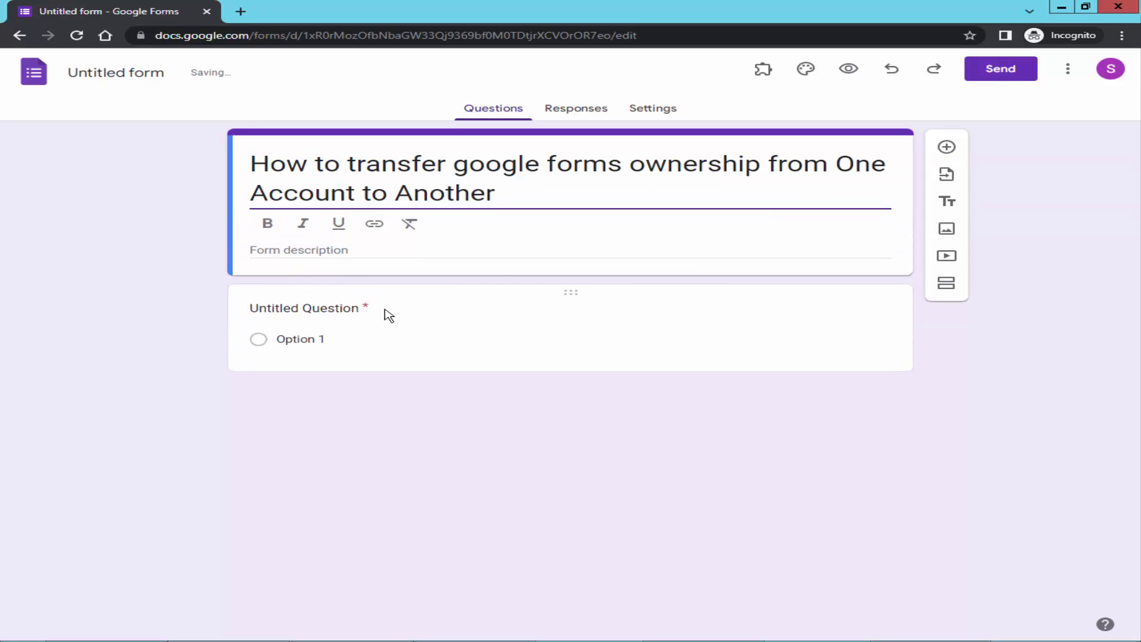
Replace the untitled question's text with "The printed output from a computer is called", copied from the Notepad question file.
left_click(305, 307)
key("alt+Tab")
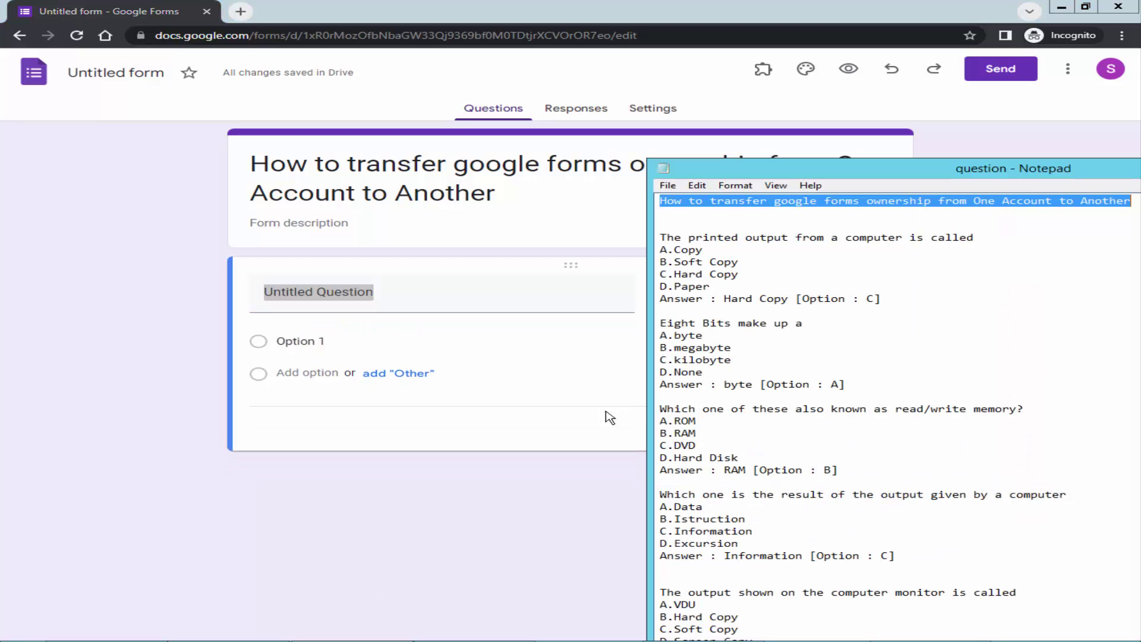
left_click_drag(924, 230, 661, 234)
key("ctrl+c")
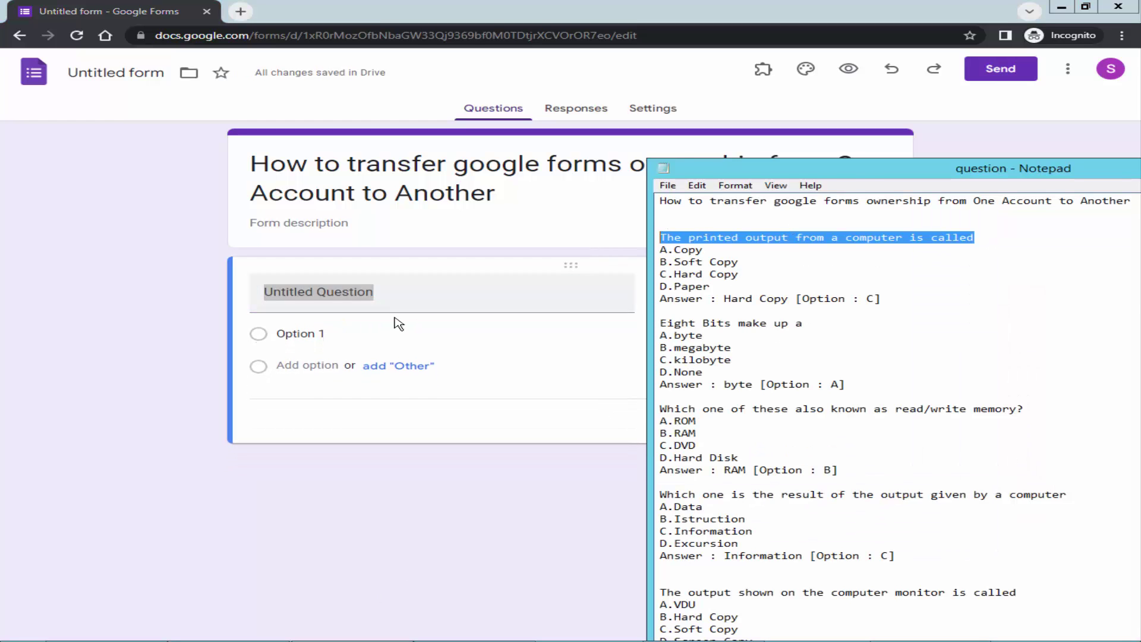
left_click(402, 297)
key("ctrl+v")
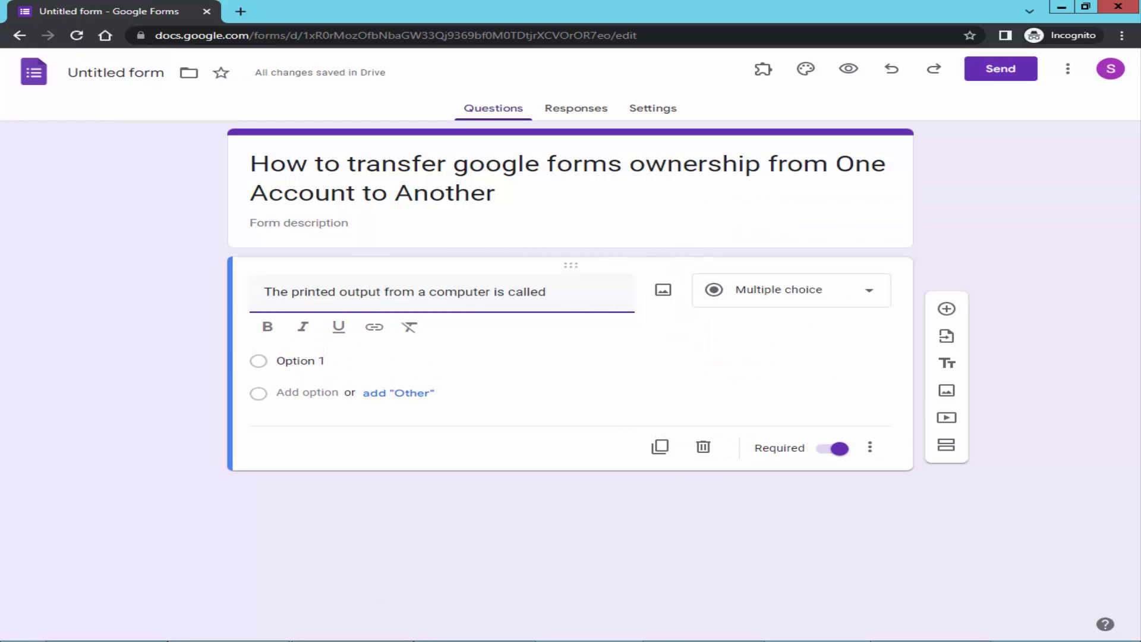
Fill the first question's choices with A.Copy, B.Soft Copy, C.Hard Copy and D.Paper from the Notepad file.
key("alt+Tab")
left_click_drag(710, 287, 622, 252)
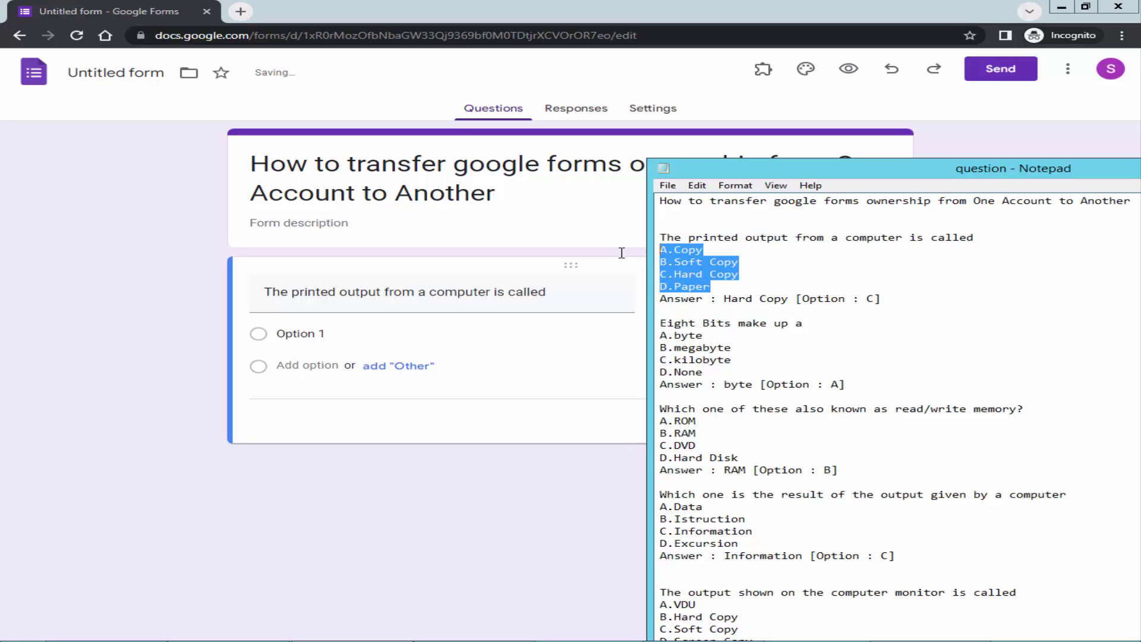
key("ctrl+c")
left_click(382, 333)
key("ctrl+v")
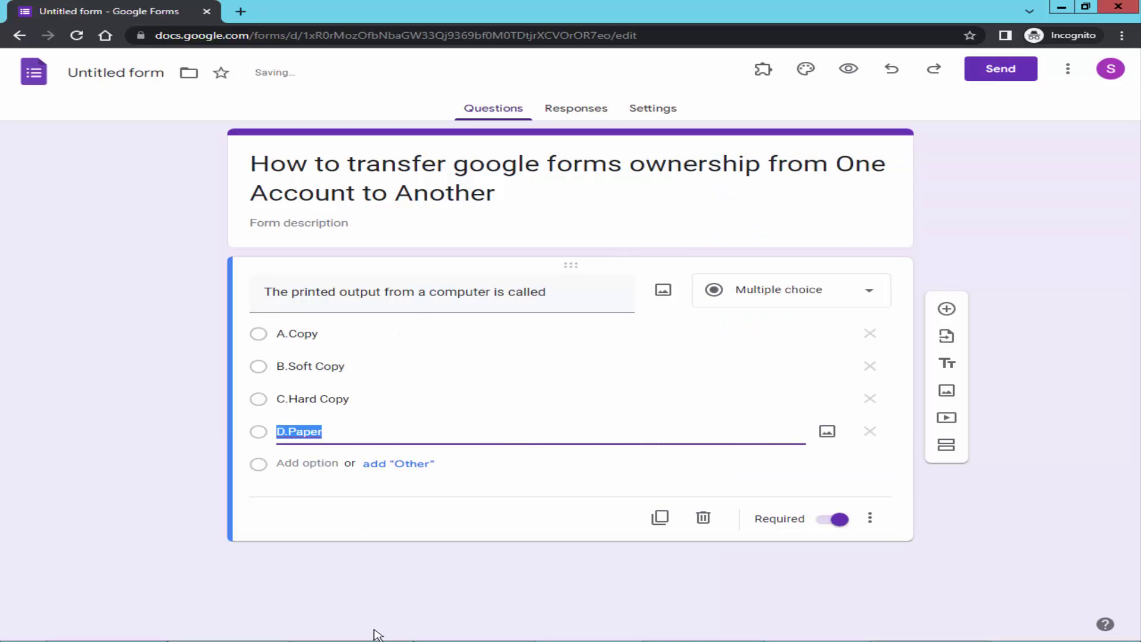
Add a second question reading "Eight Bits make up a", copied from Notepad, without a leading blank line.
key("alt+Tab")
left_click_drag(802, 323, 658, 323)
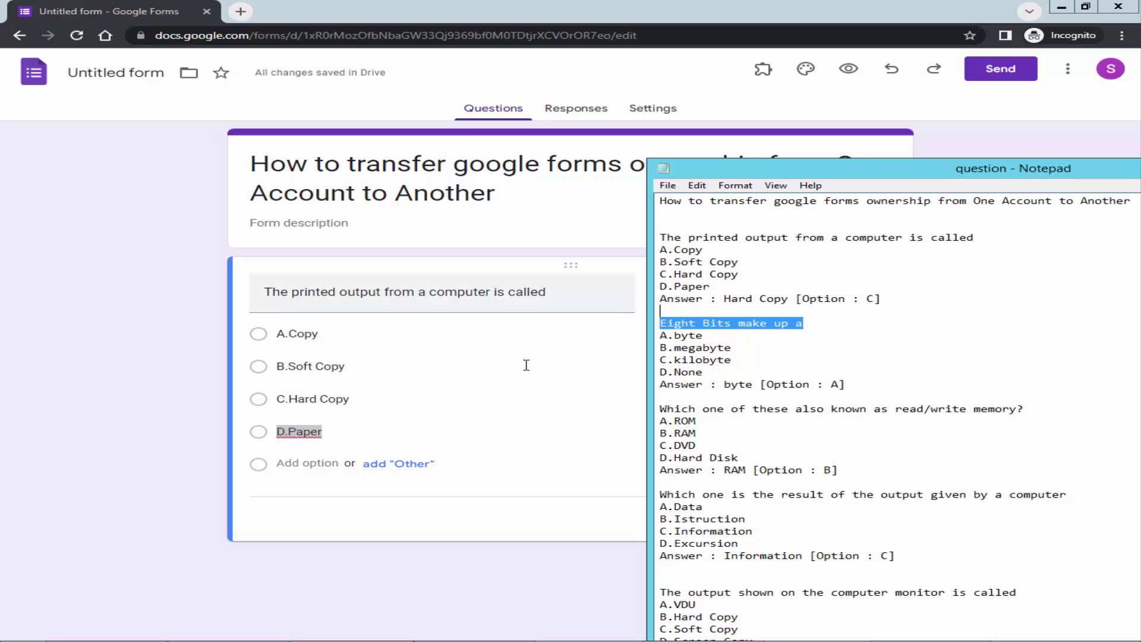
key("ctrl+c")
left_click(209, 452)
left_click(947, 309)
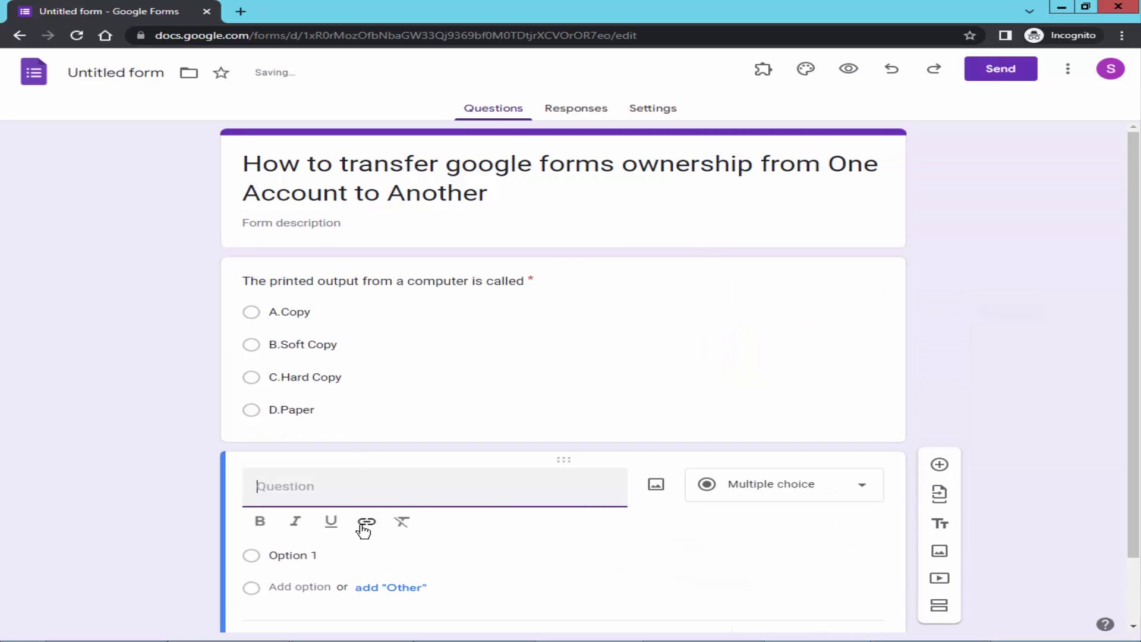
key("ctrl+v")
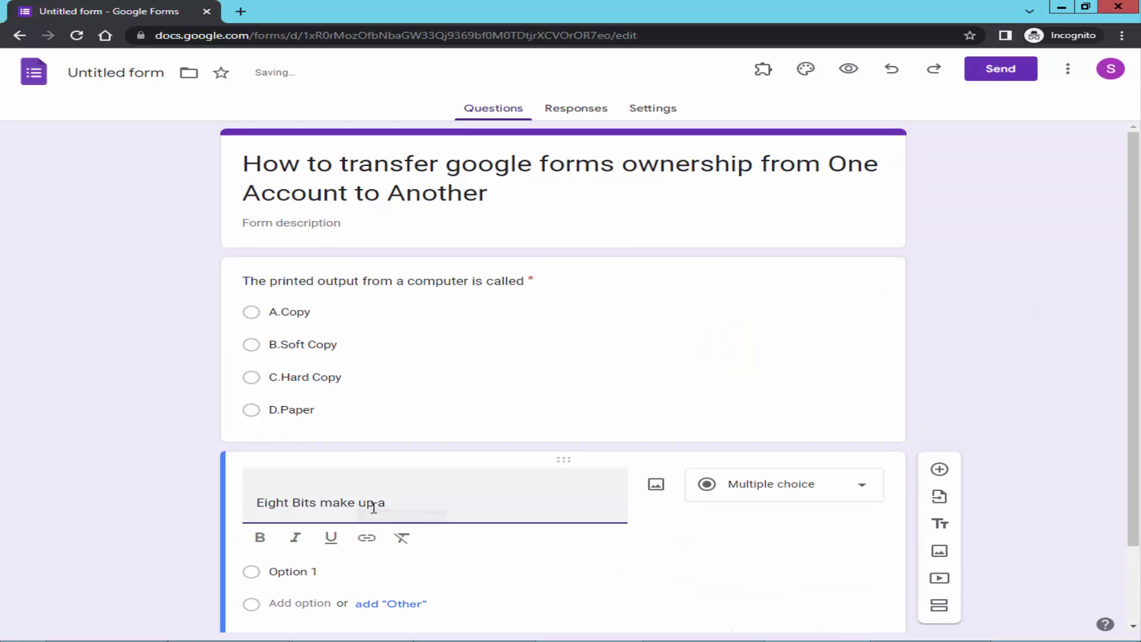
key("Delete")
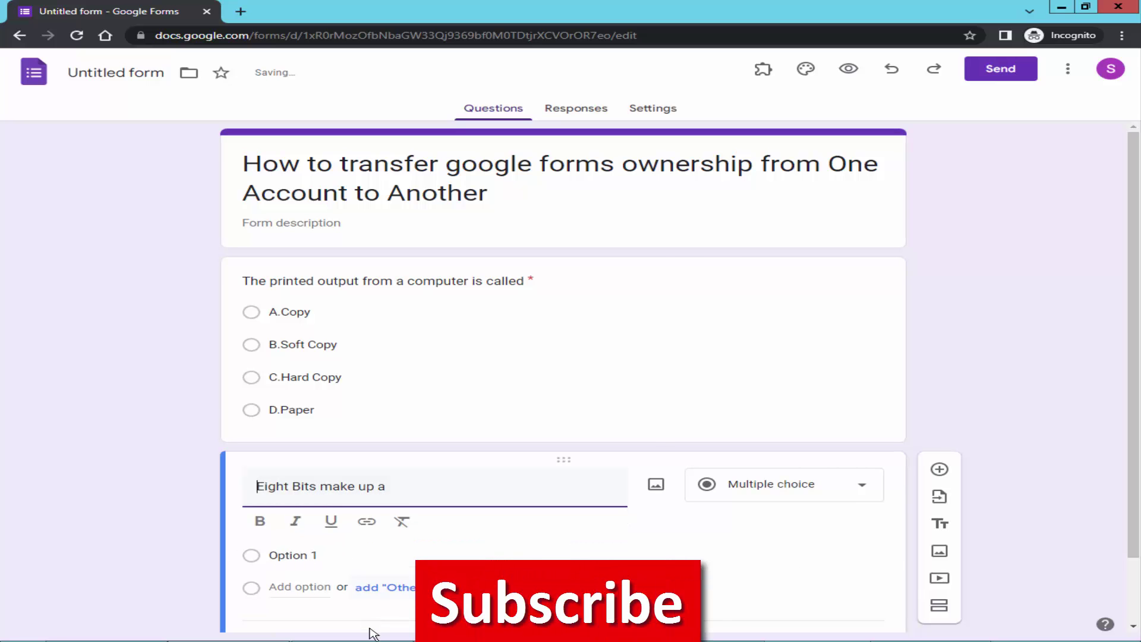
Fill the second question's choices with A.byte, B.megabyte, C.kilobyte and D.None from the Notepad file.
key("alt+Tab")
left_click_drag(722, 374, 645, 335)
left_click(331, 529)
key("ctrl+v")
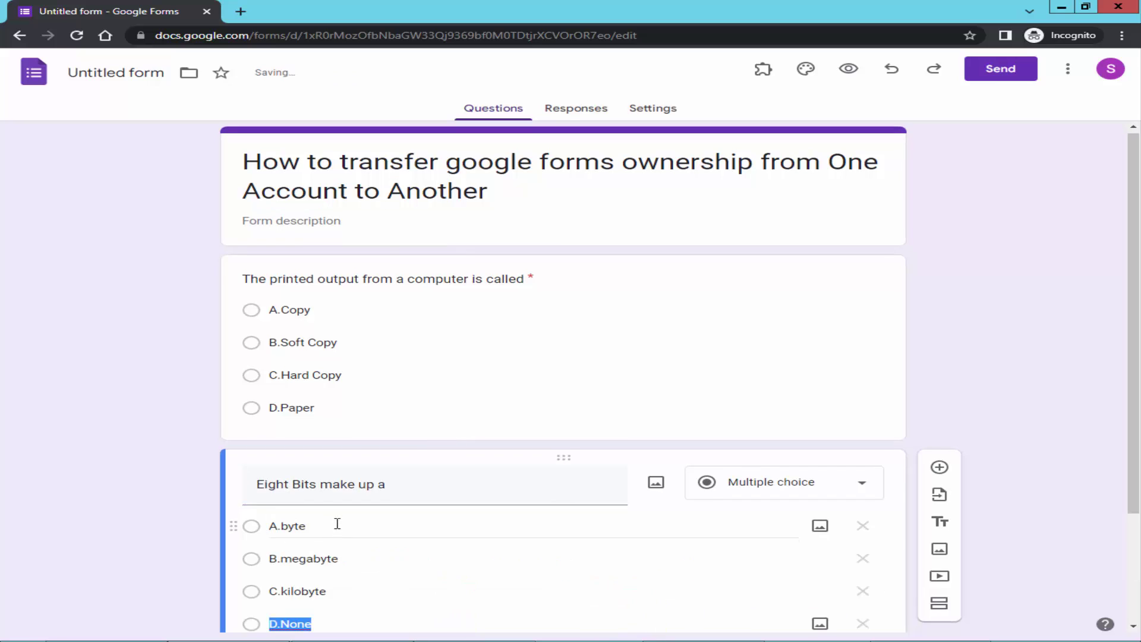
Add a third question reading "Which one of these also known as read/write memory?", copied from the Notepad file.
left_click(939, 321)
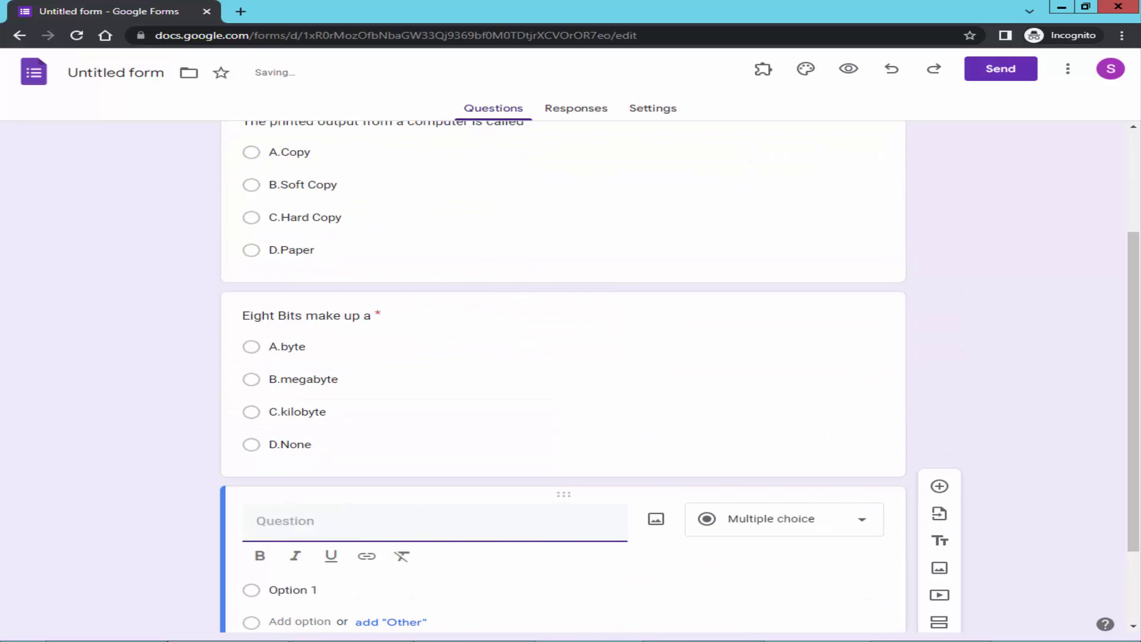
key("alt+Tab")
left_click(1033, 407)
left_click_drag(1033, 407, 643, 406)
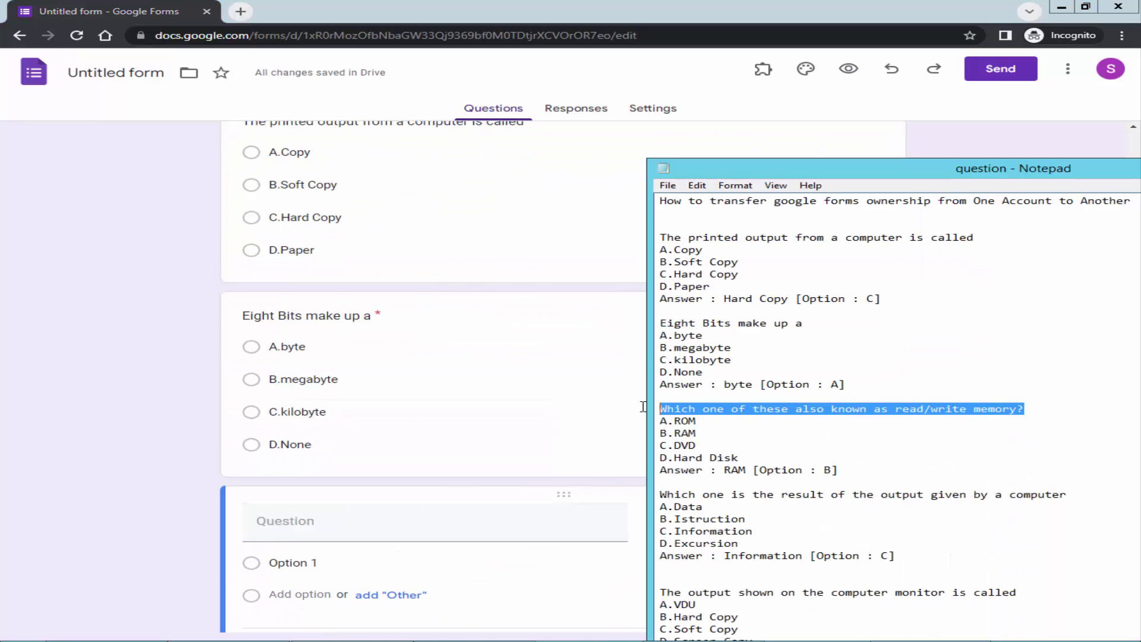
left_click(366, 515)
key("ctrl+v")
Fill the third question's choices with A.ROM, B.RAM, C.DVD and D.Hard Disk from the Notepad file.
key("alt+Tab")
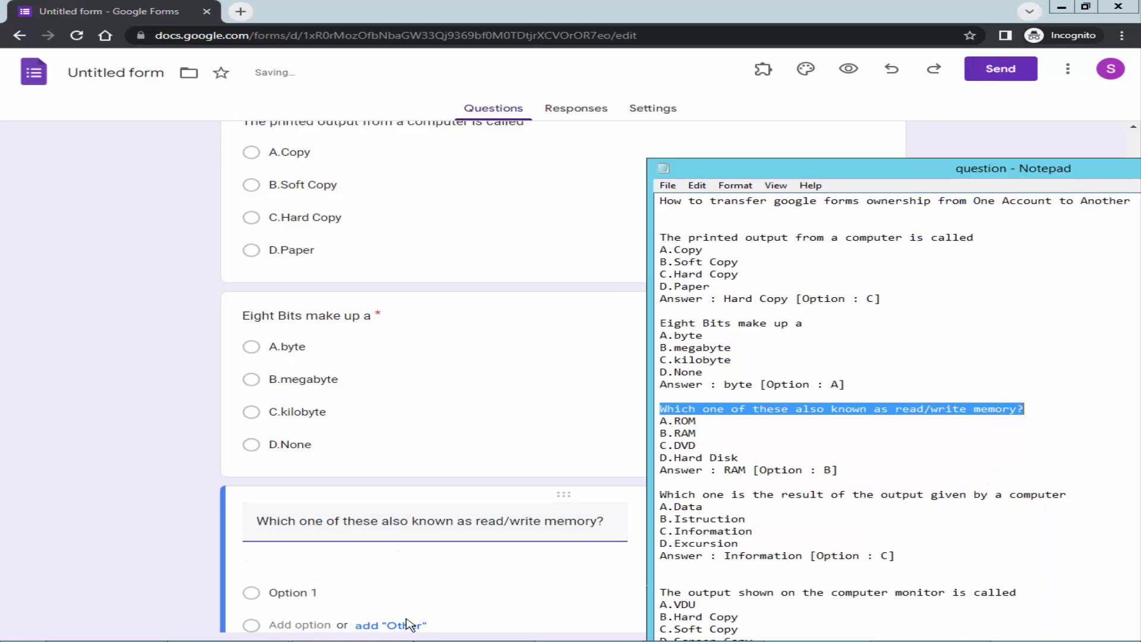
left_click_drag(739, 458, 638, 423)
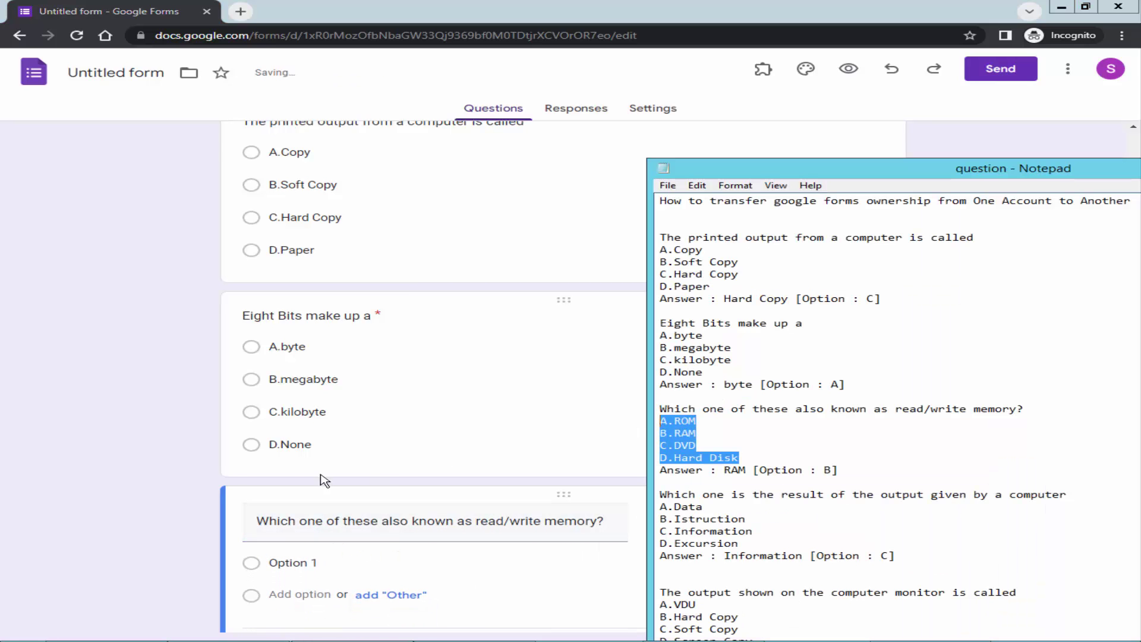
left_click(163, 479)
Add the first suggested contact as an editor collaborator on the form and send the invitation without a message.
scroll(962, 450, "down", 2)
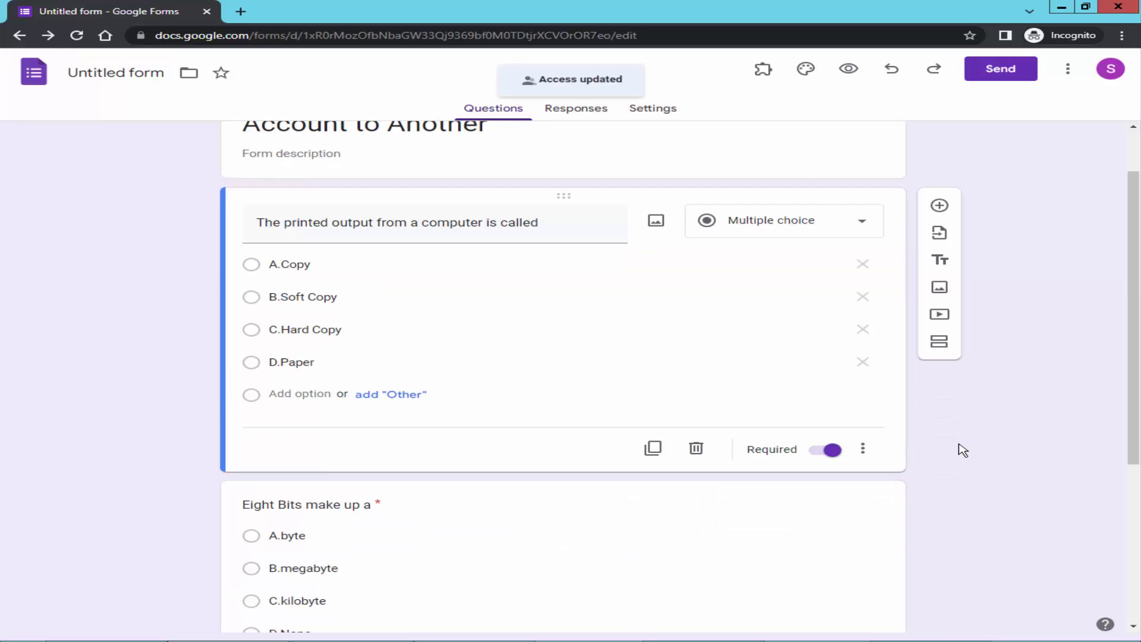
scroll(962, 450, "down", 5)
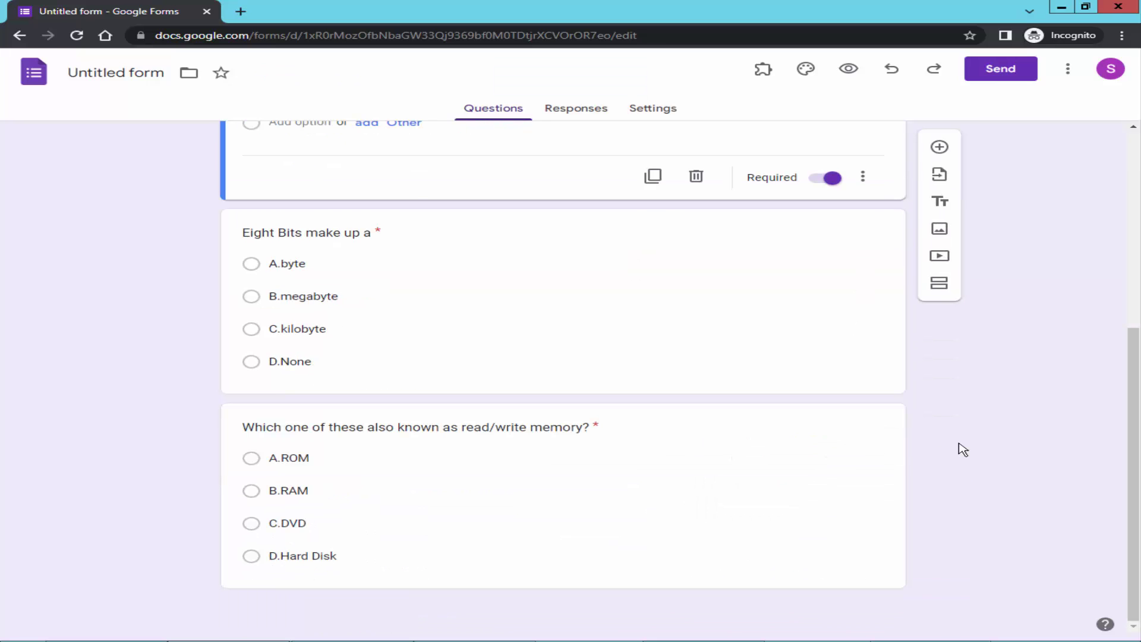
scroll(963, 450, "up", 6)
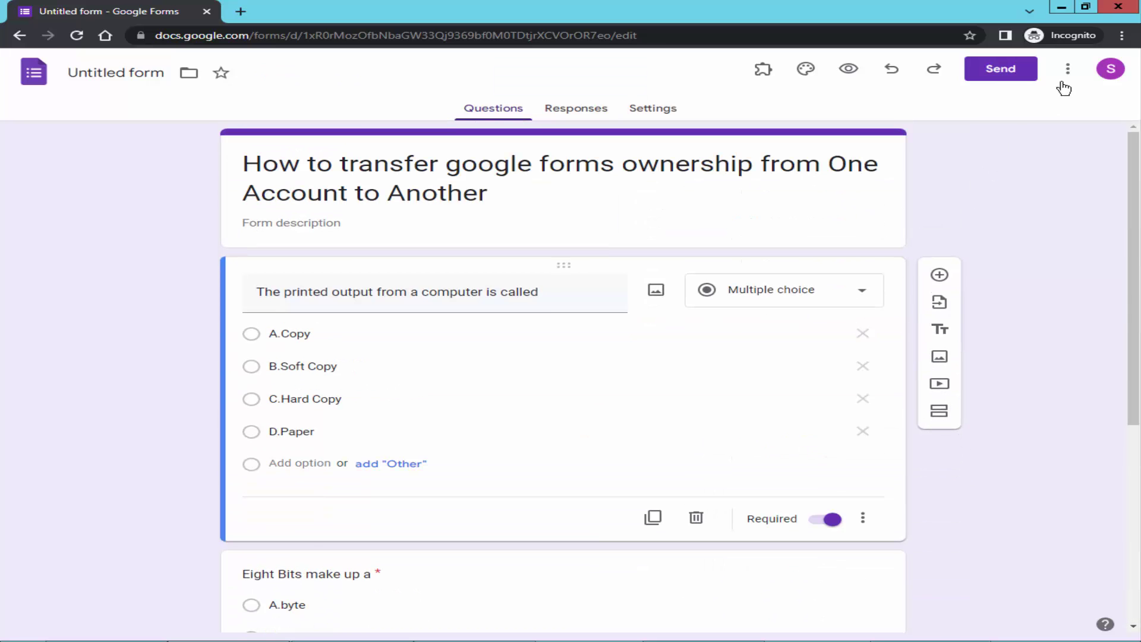
left_click(1067, 71)
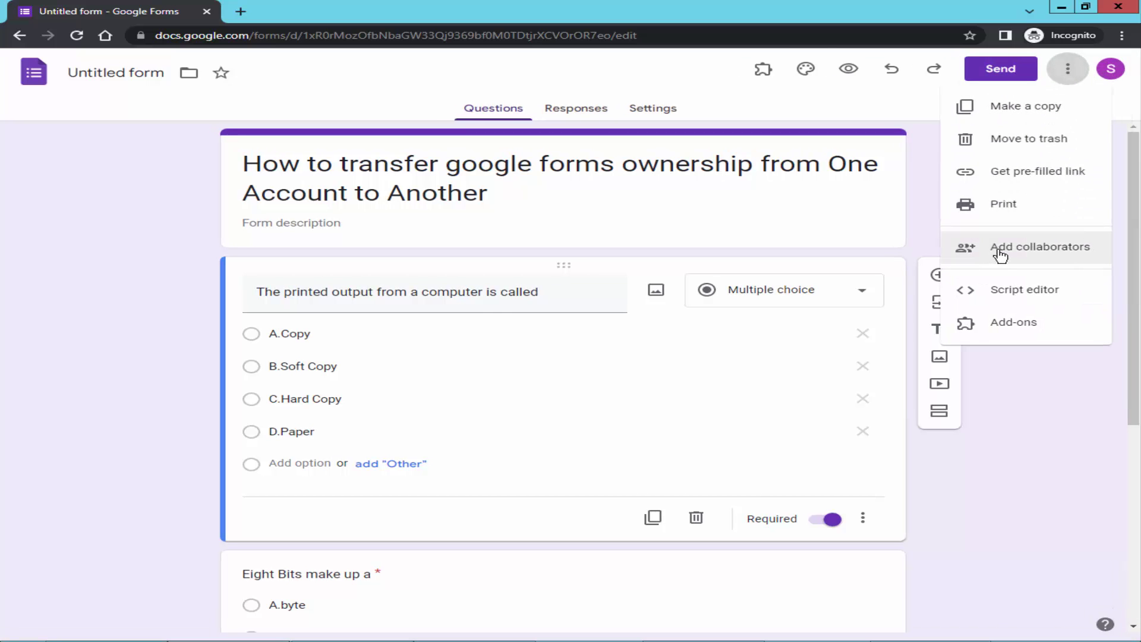
left_click(1051, 249)
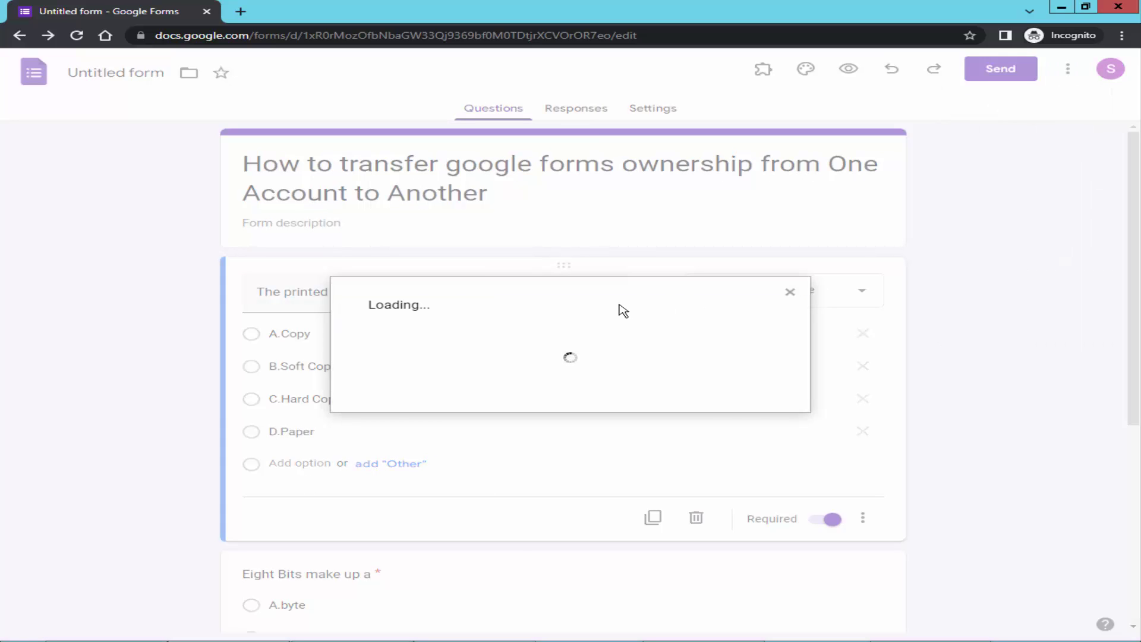
left_click(511, 274)
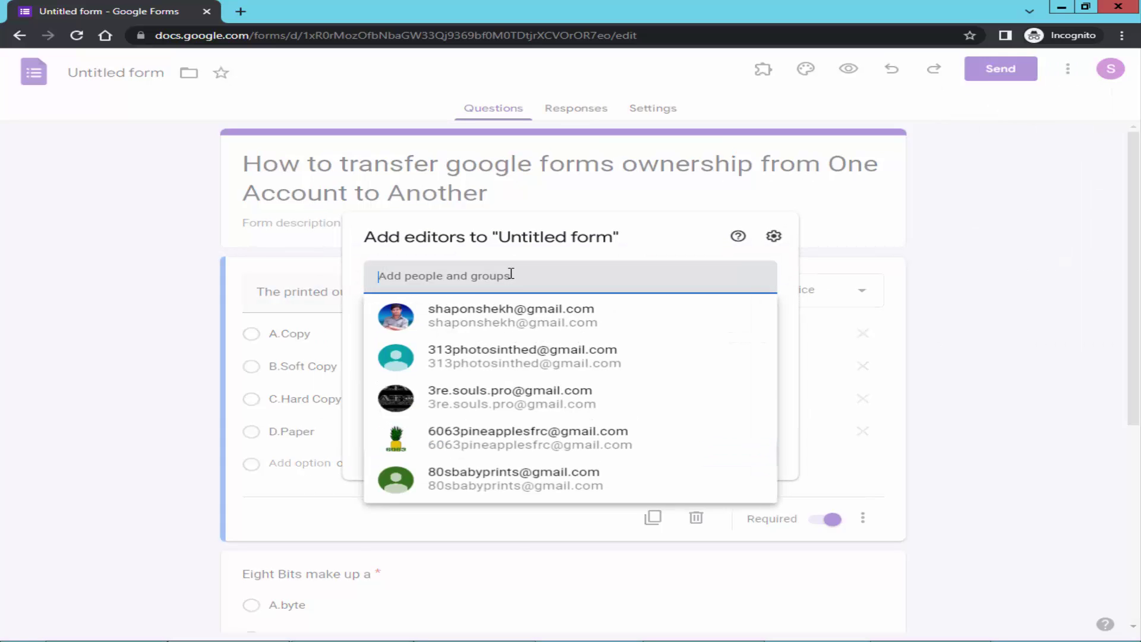
left_click(542, 319)
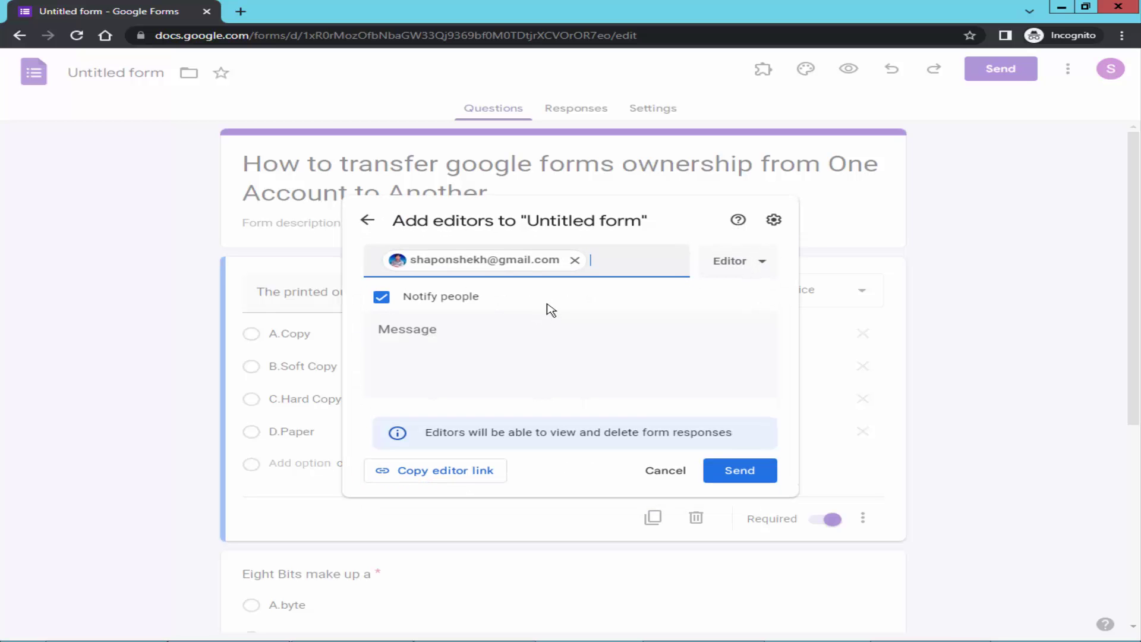
left_click(506, 335)
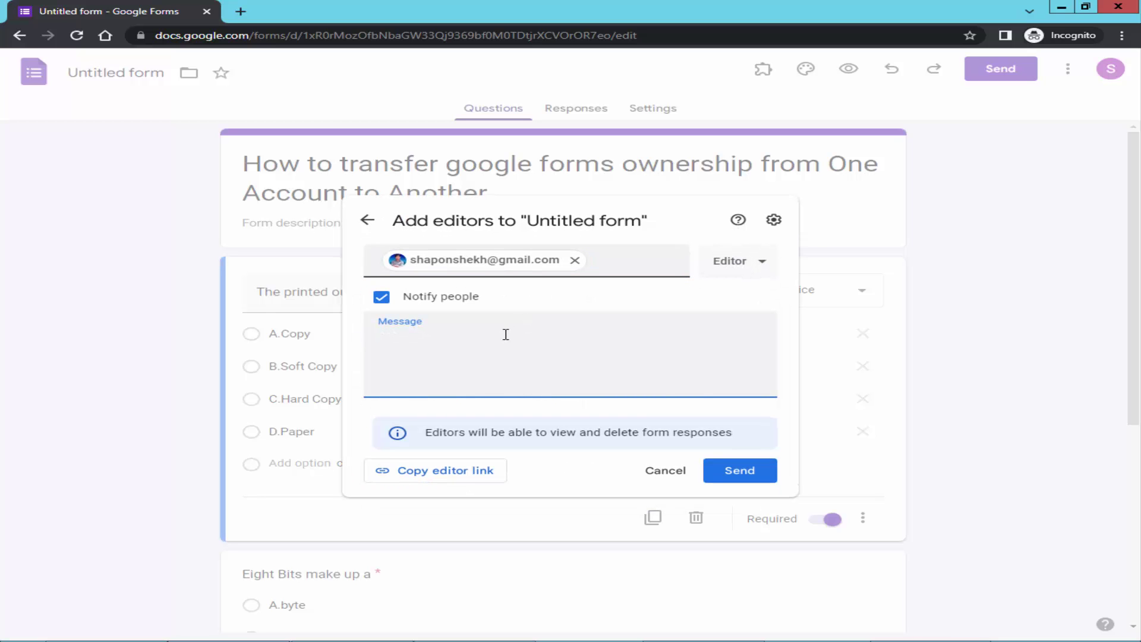
left_click(752, 472)
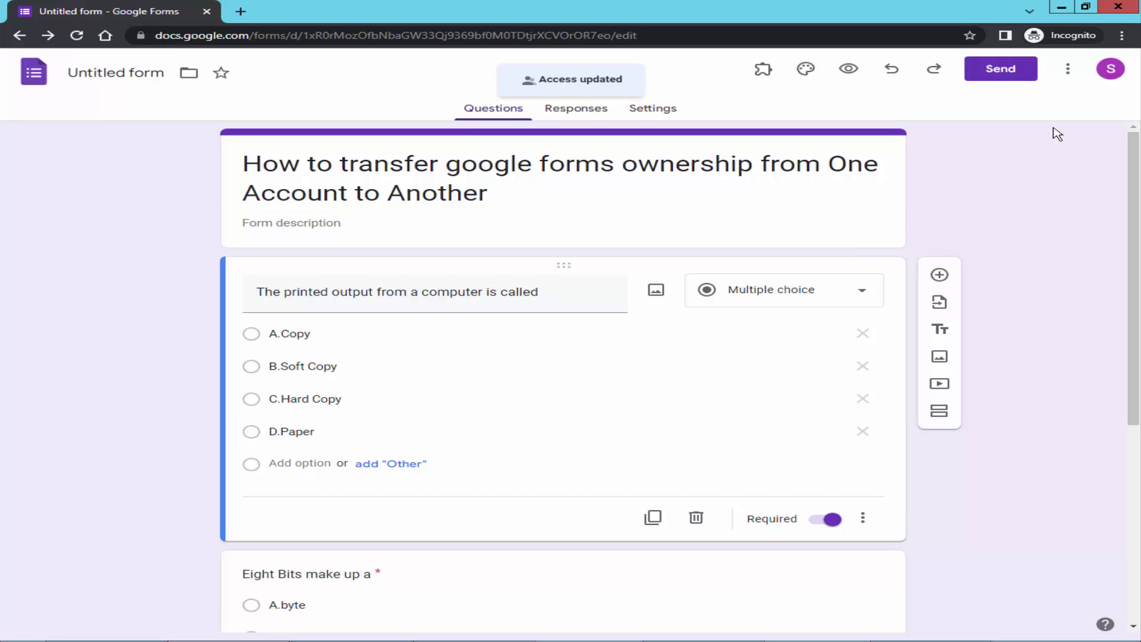
Transfer the form's ownership to the newly added editor in the collaborator settings and send the ownership invitation.
left_click(1068, 72)
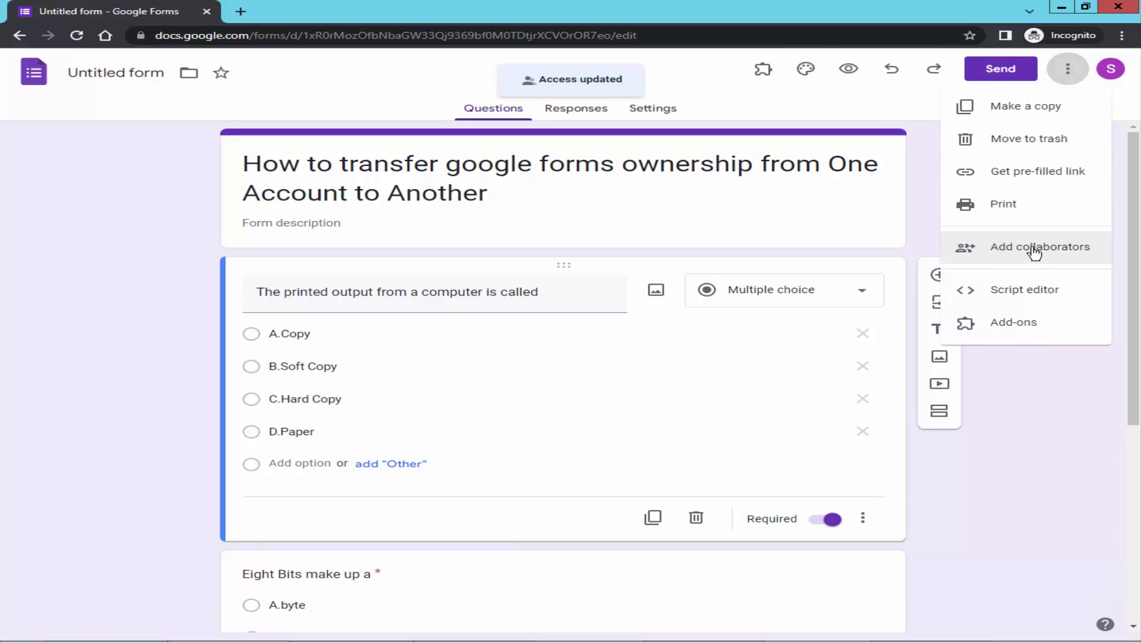
left_click(1034, 251)
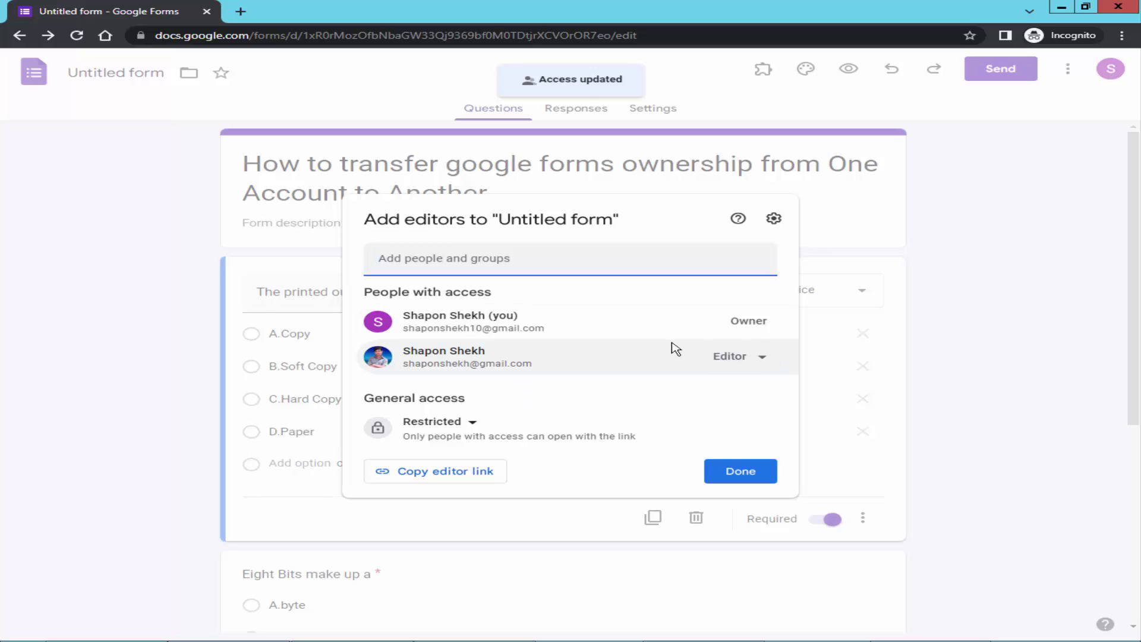
left_click(764, 358)
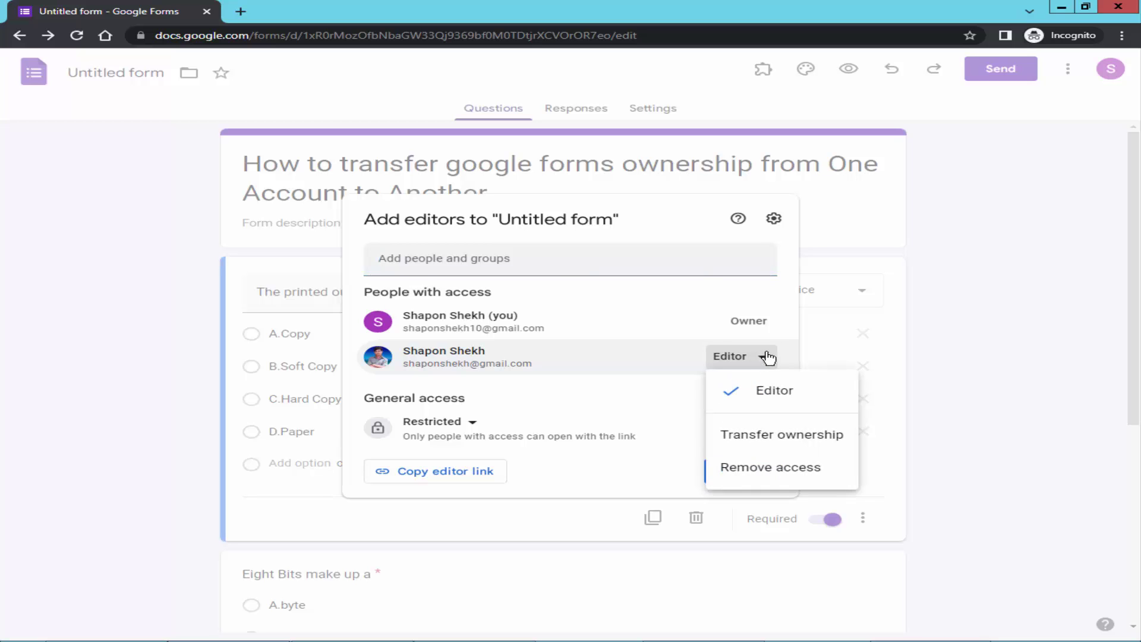
left_click(773, 439)
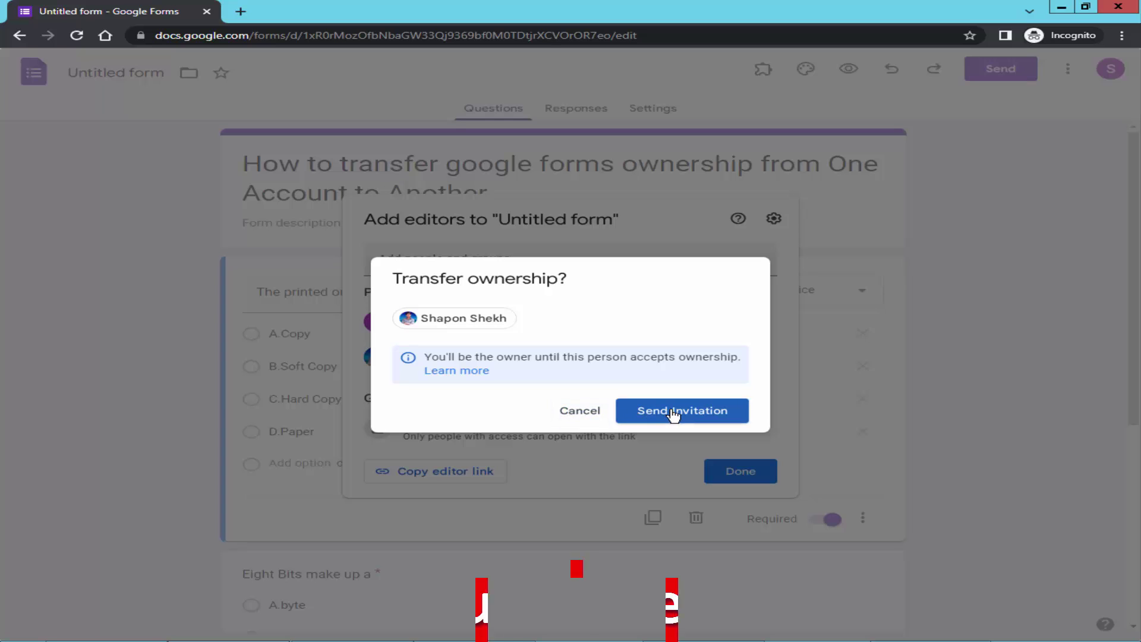
left_click(696, 411)
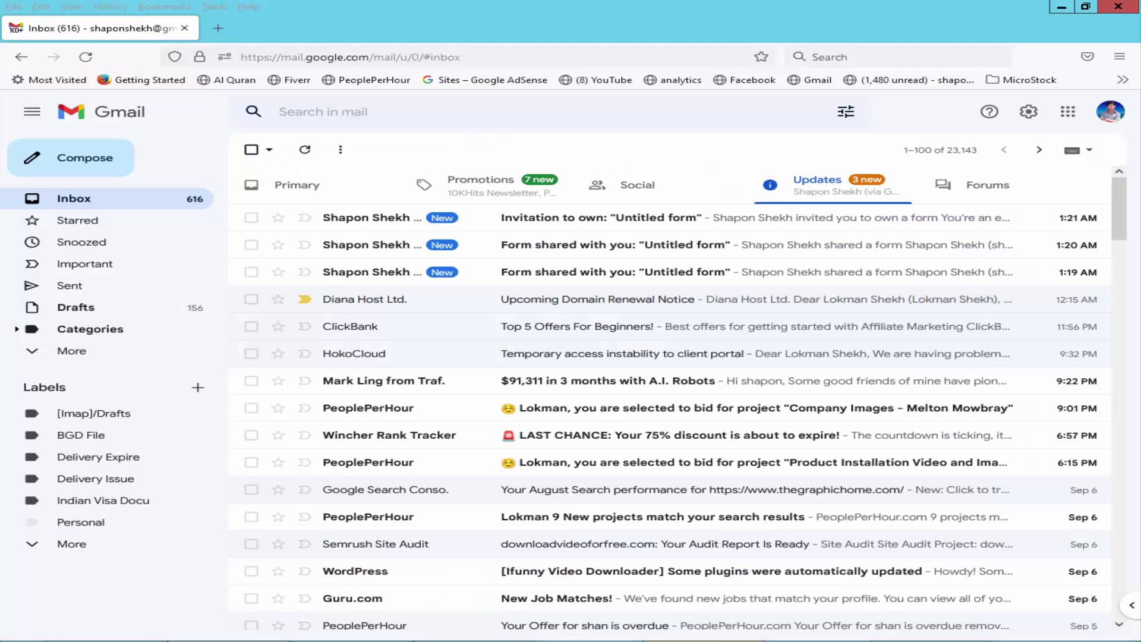
Switch to the recipient's Gmail inbox and open the "Invitation to own: "Untitled form"" email.
left_click(704, 574)
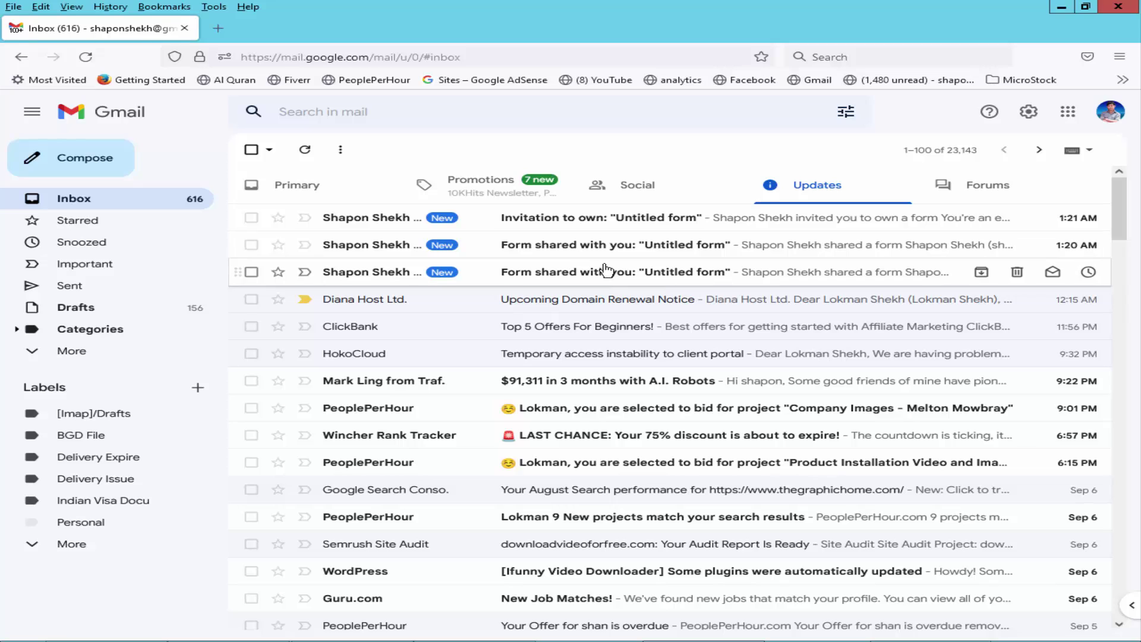
left_click(564, 224)
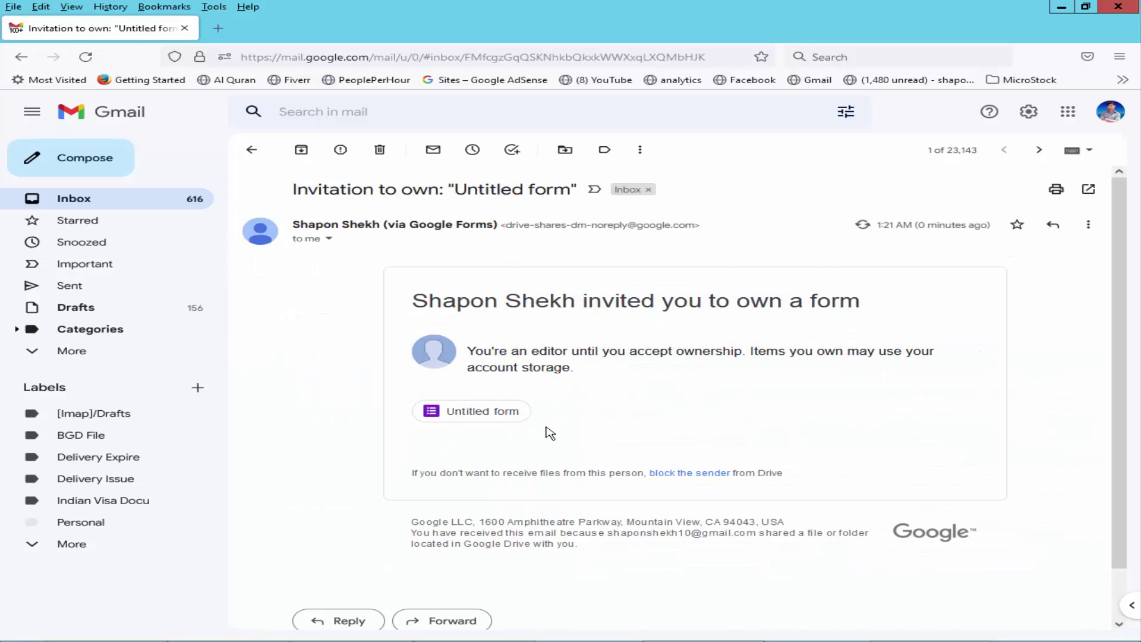
Accept ownership of the form in the invitation email, then open the form from the email and dismiss its sharing dialog.
scroll(547, 433, "down", 2)
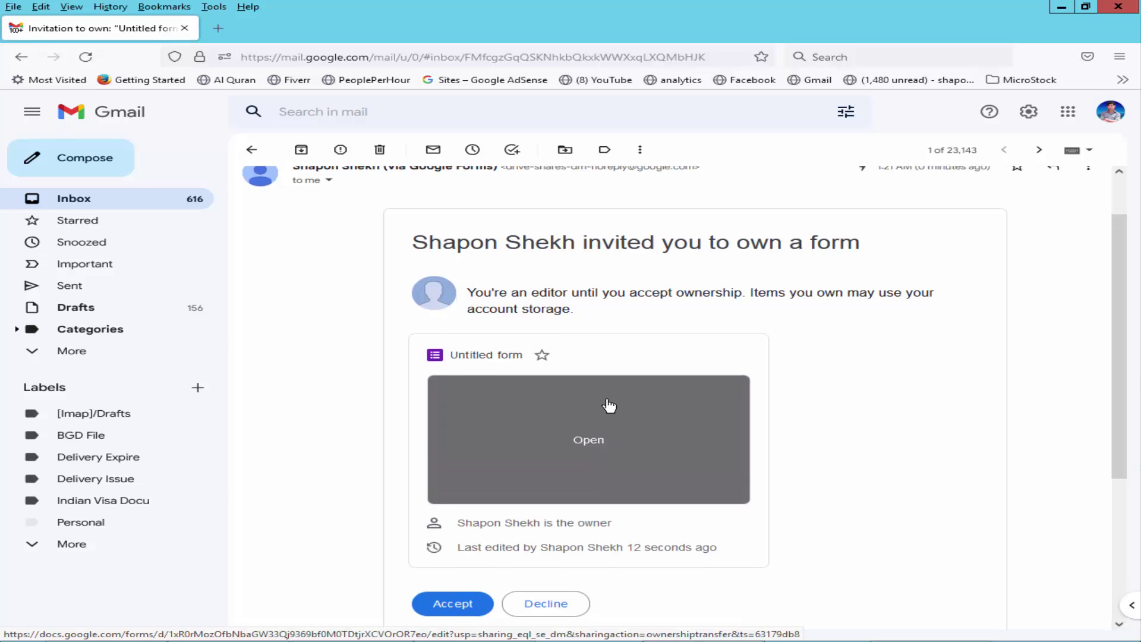
scroll(606, 403, "down", 4)
scroll(511, 440, "up", 3)
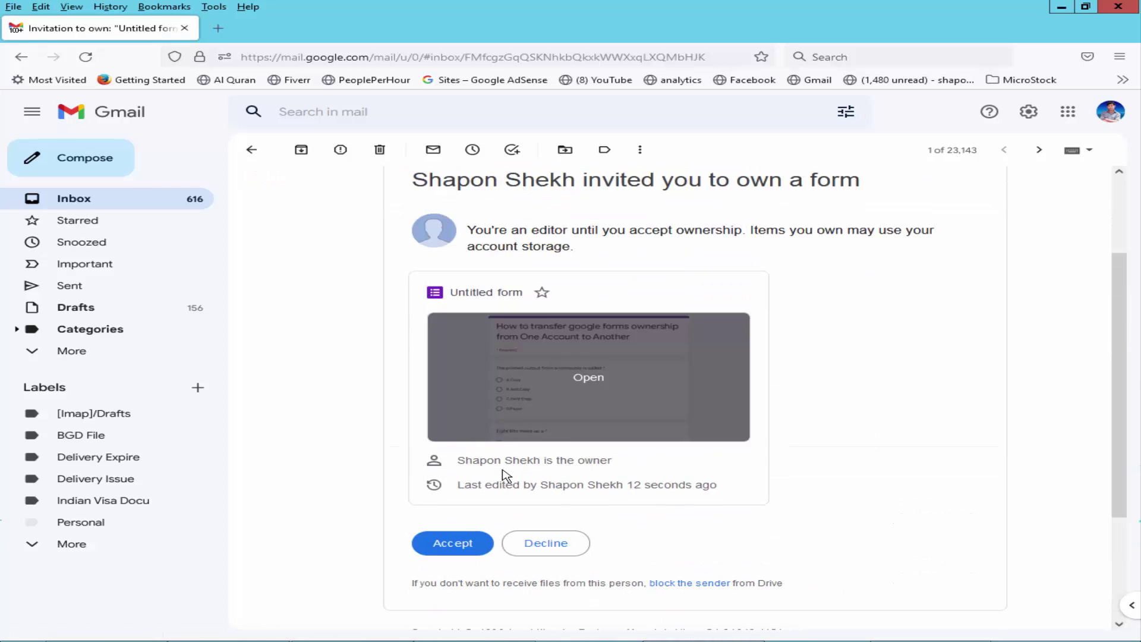
left_click(458, 544)
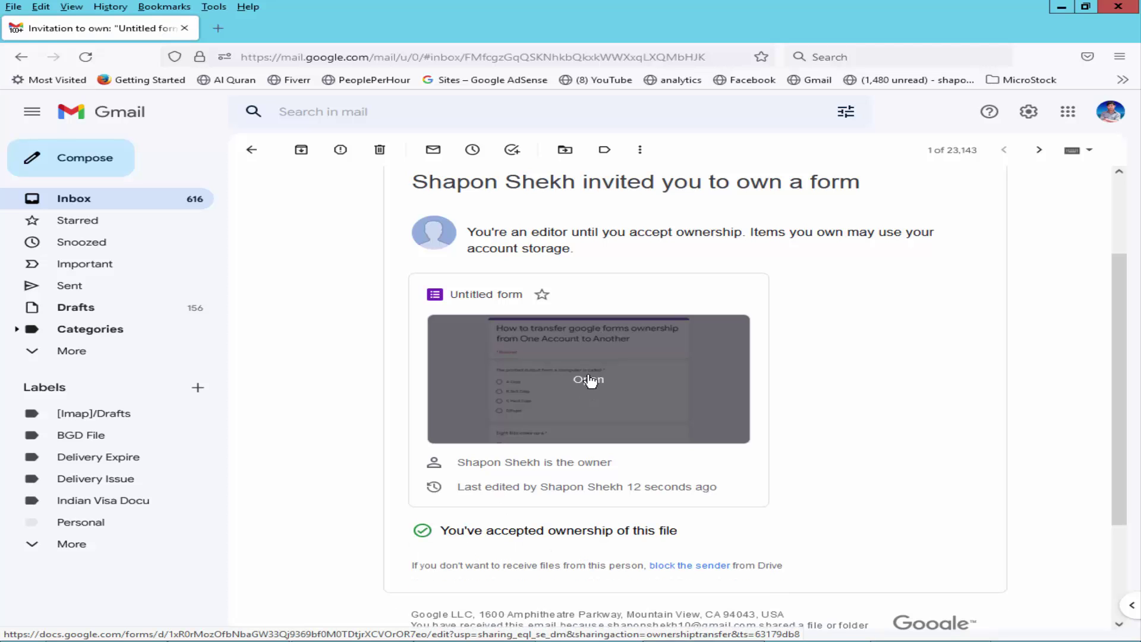
left_click(589, 381)
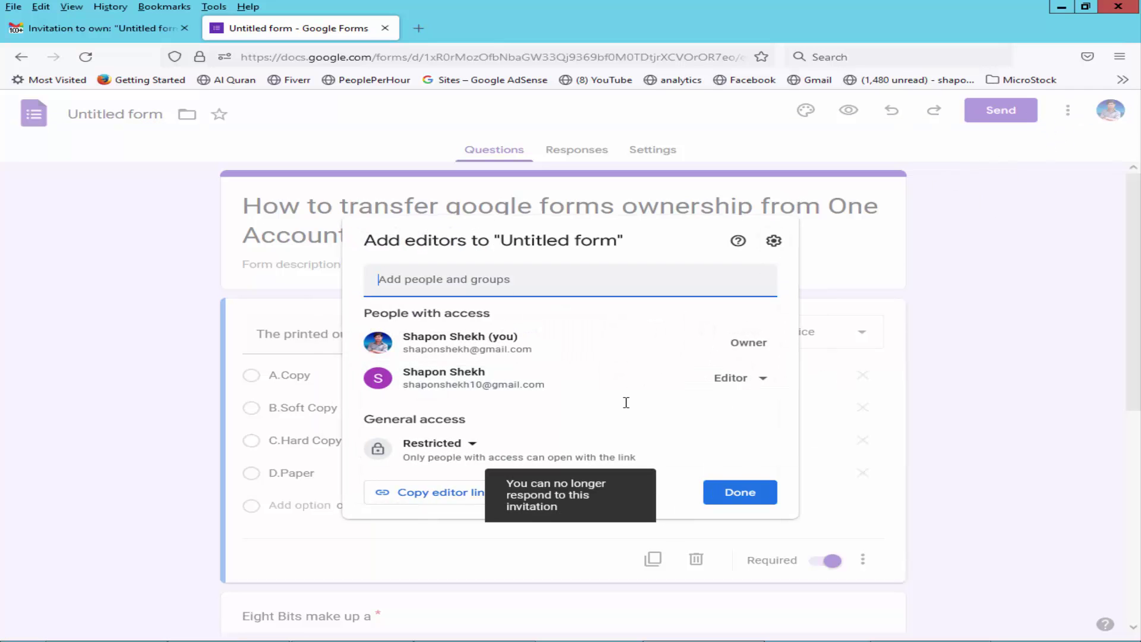
left_click(899, 486)
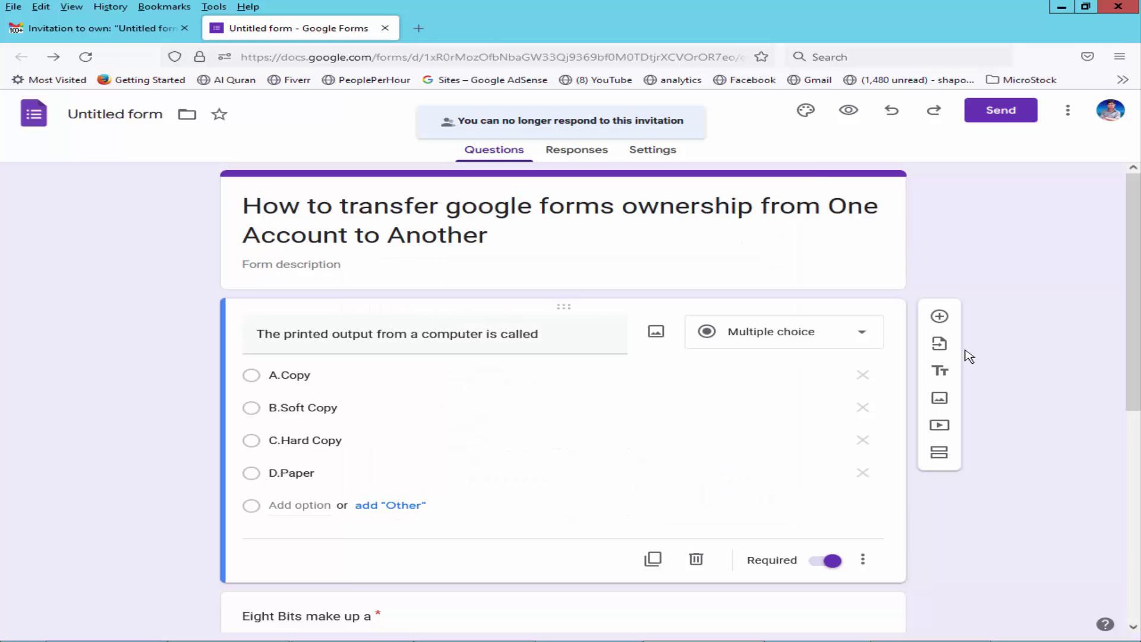
Remove the previous owner's editor access in the form's collaborator settings and save the change.
left_click(1068, 112)
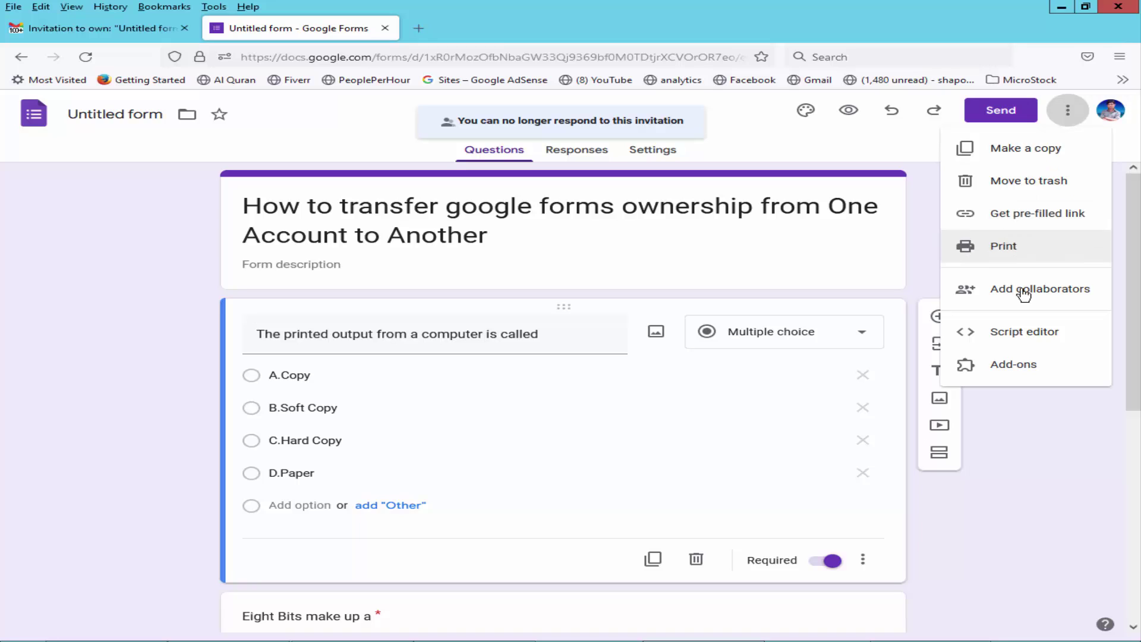
left_click(1065, 295)
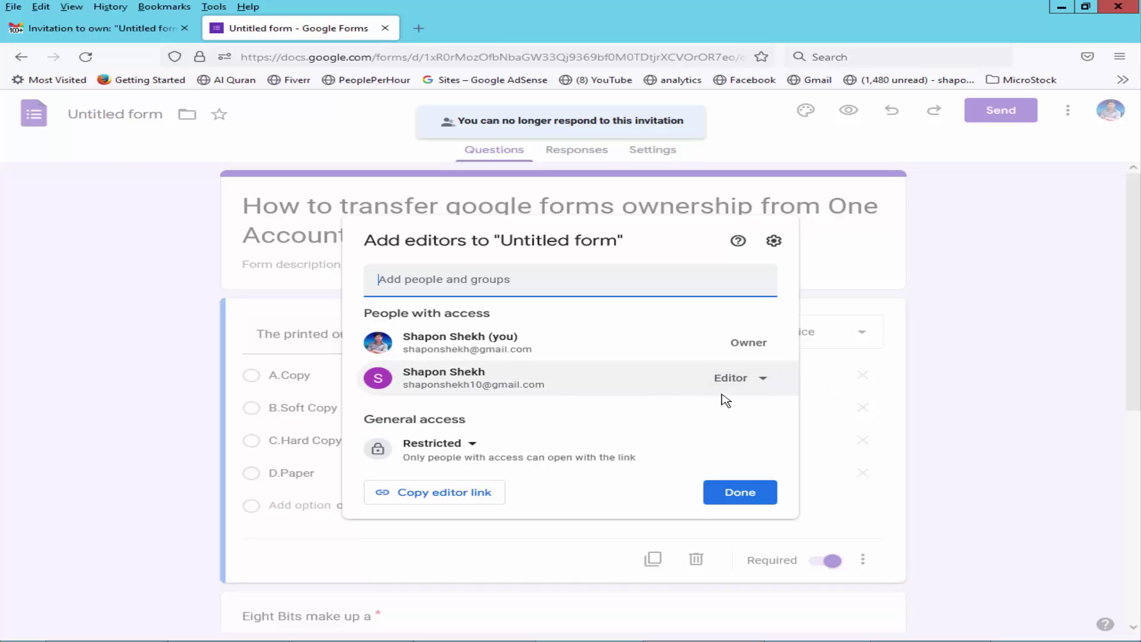
left_click(764, 381)
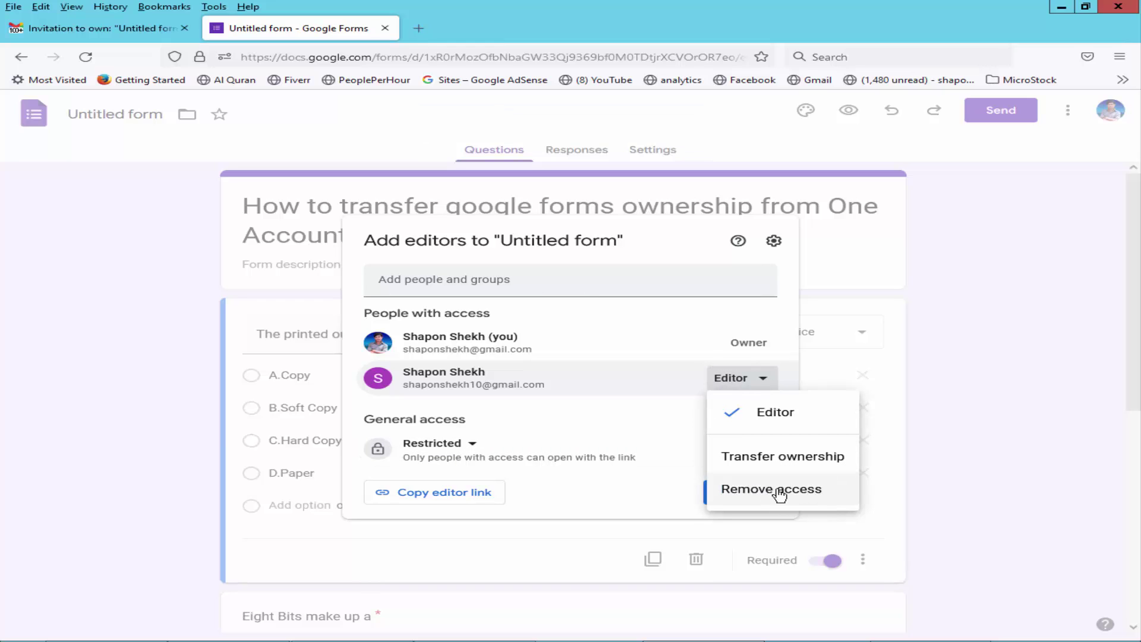
left_click(808, 491)
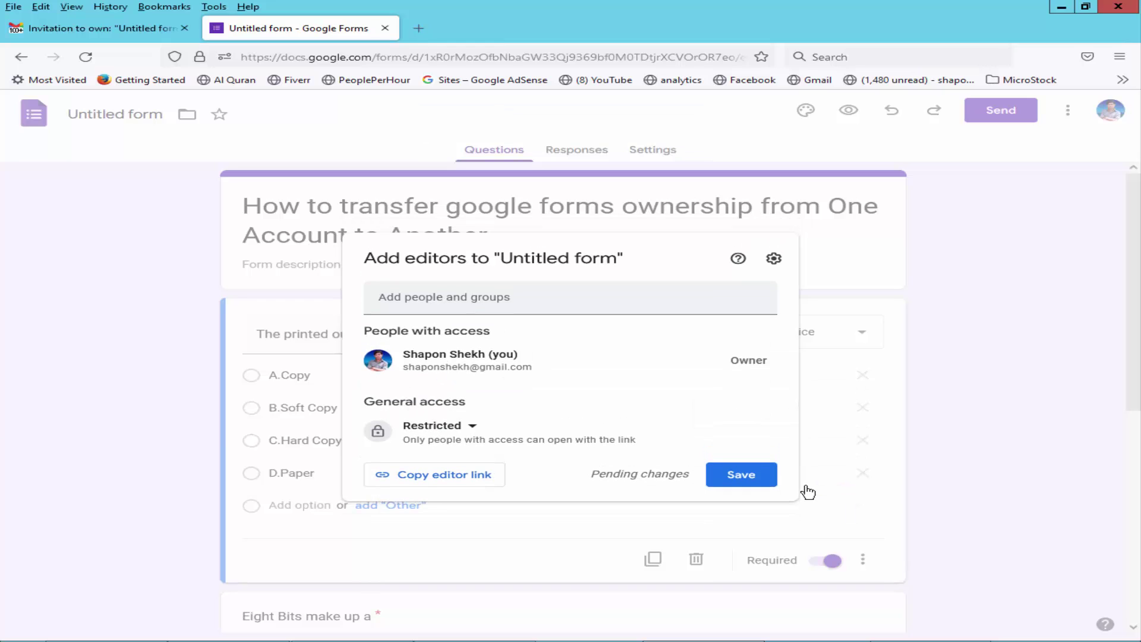
left_click(755, 475)
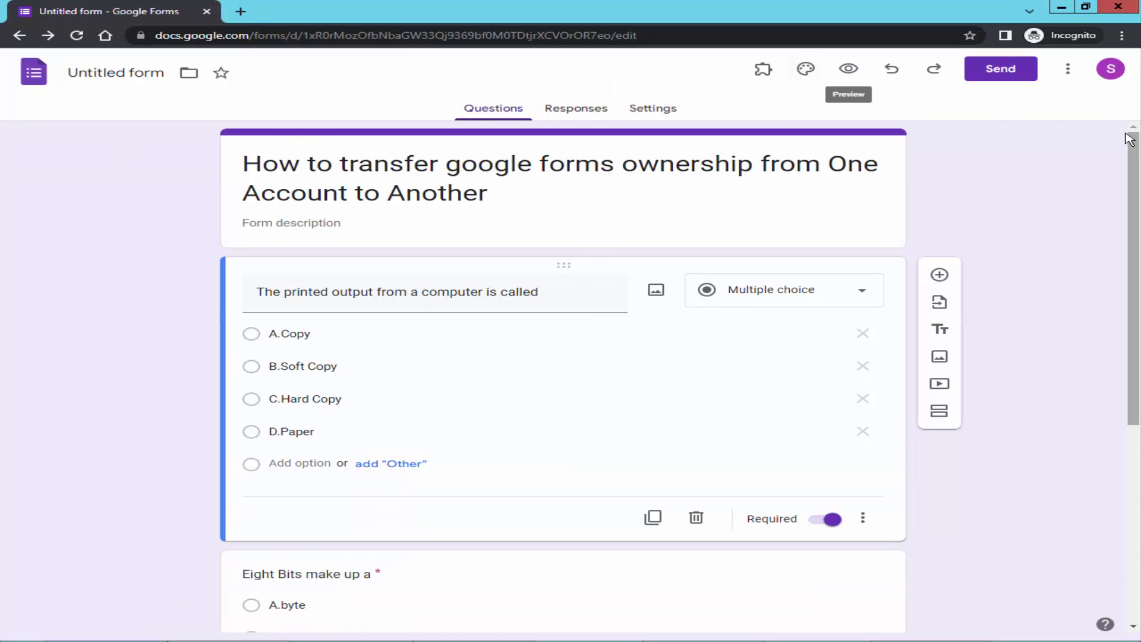
Switch to the previous owner's incognito window and check that account's access to the form, looking through its options and questions.
left_click(1068, 69)
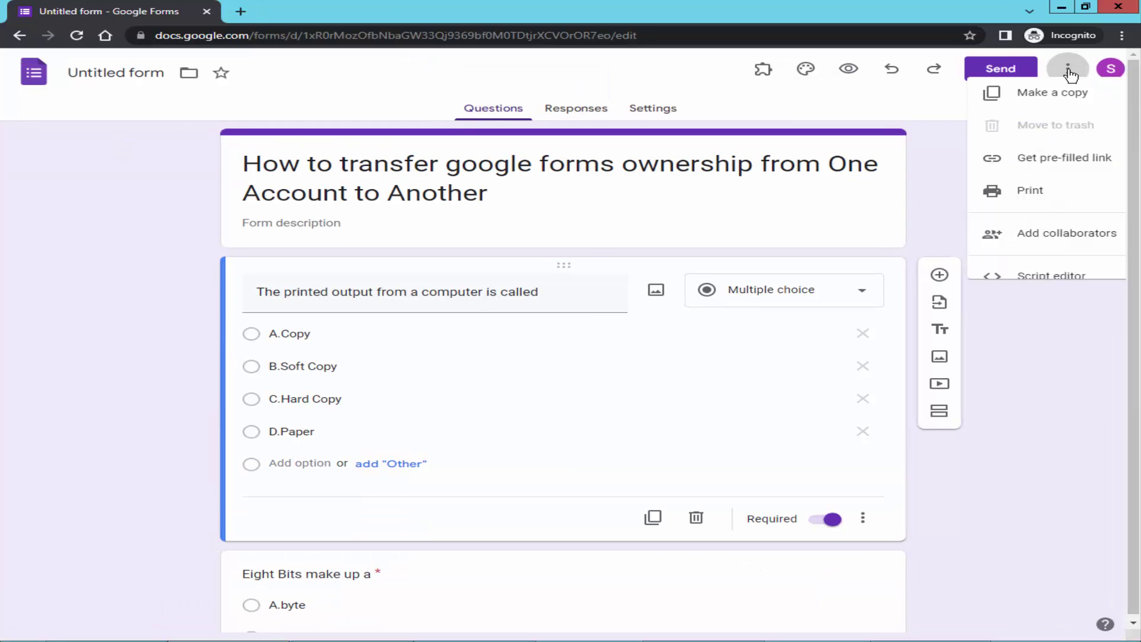
left_click(107, 249)
key("alt+Left")
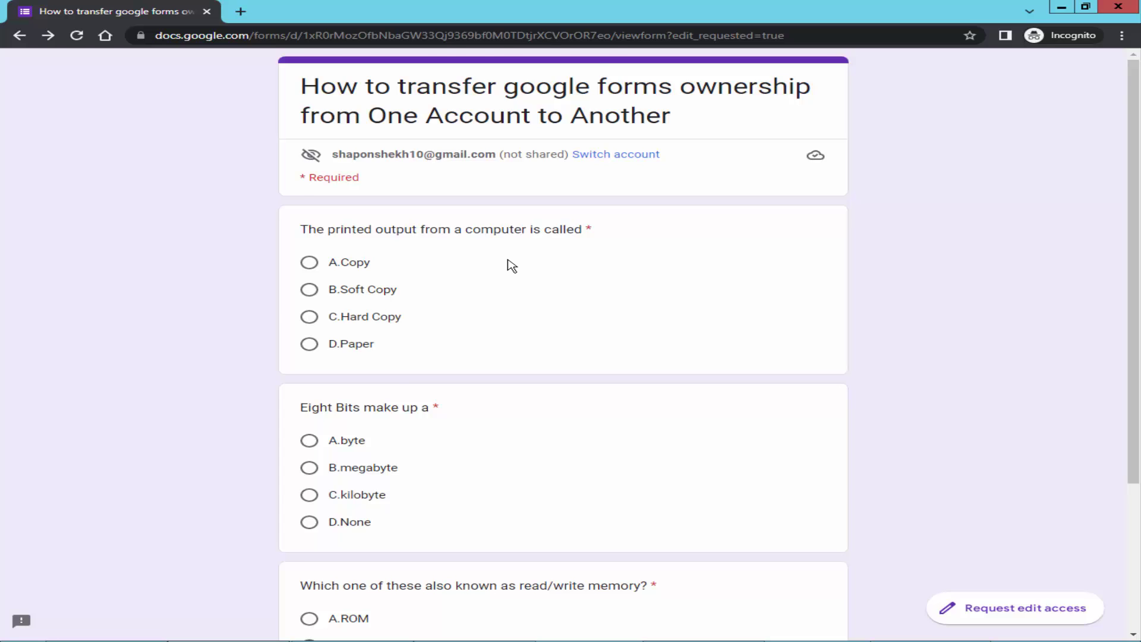
scroll(512, 265, "down", 4)
scroll(512, 266, "up", 4)
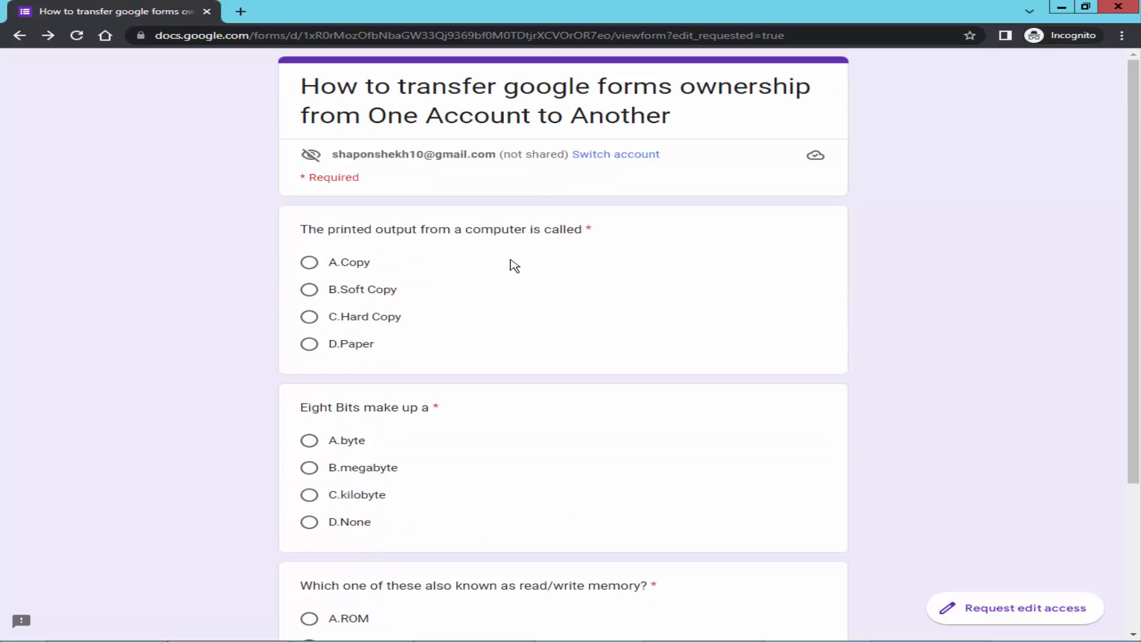